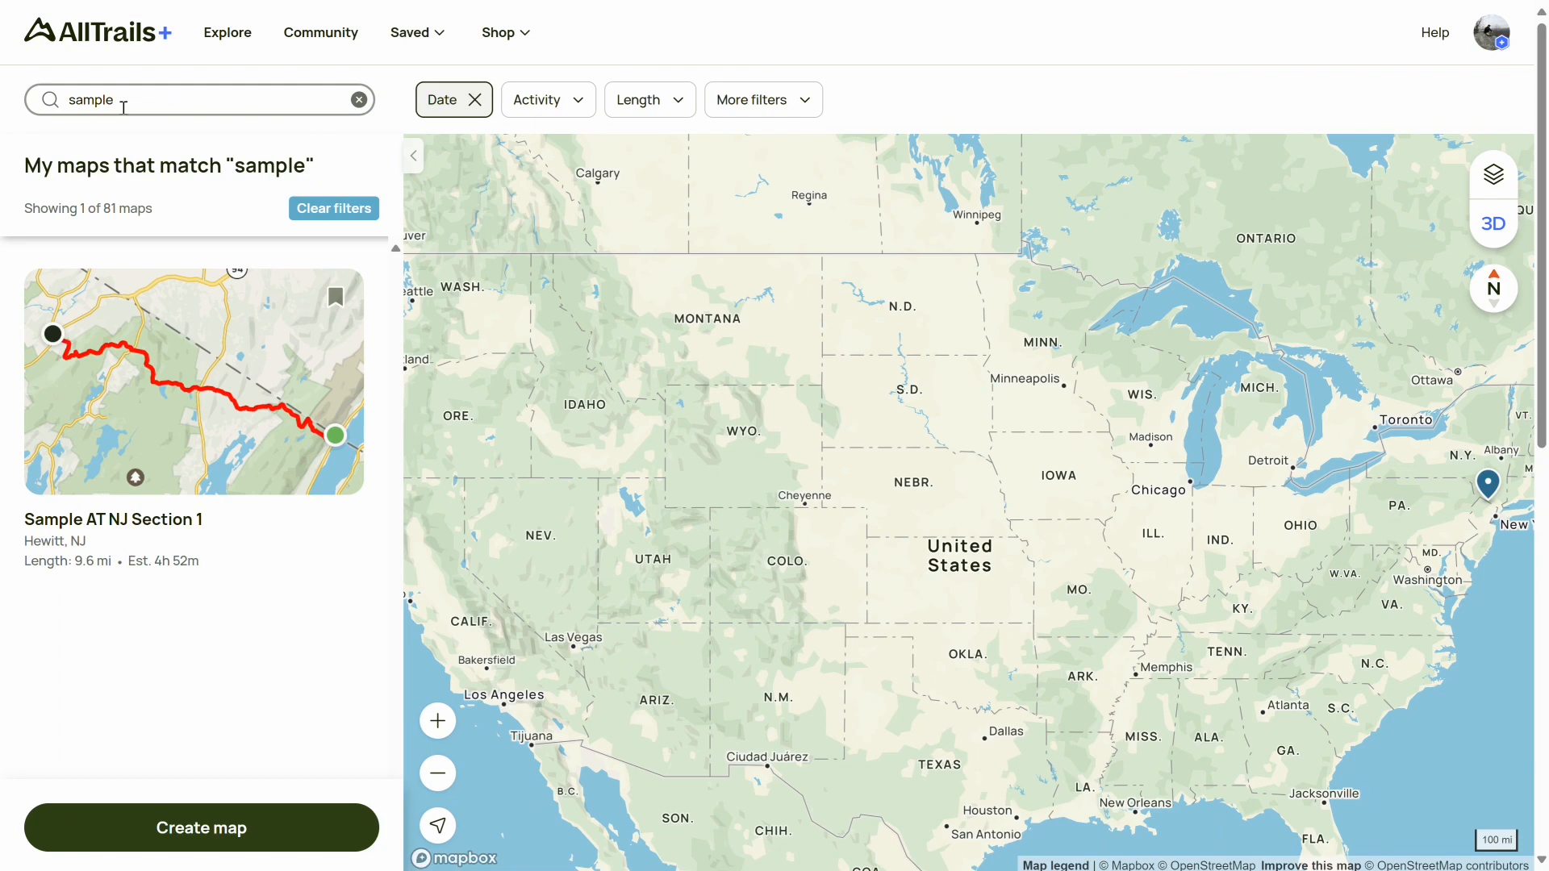
Open the saved map Sample AT NJ Section 1 from the search results
drag(123, 102, 53, 103)
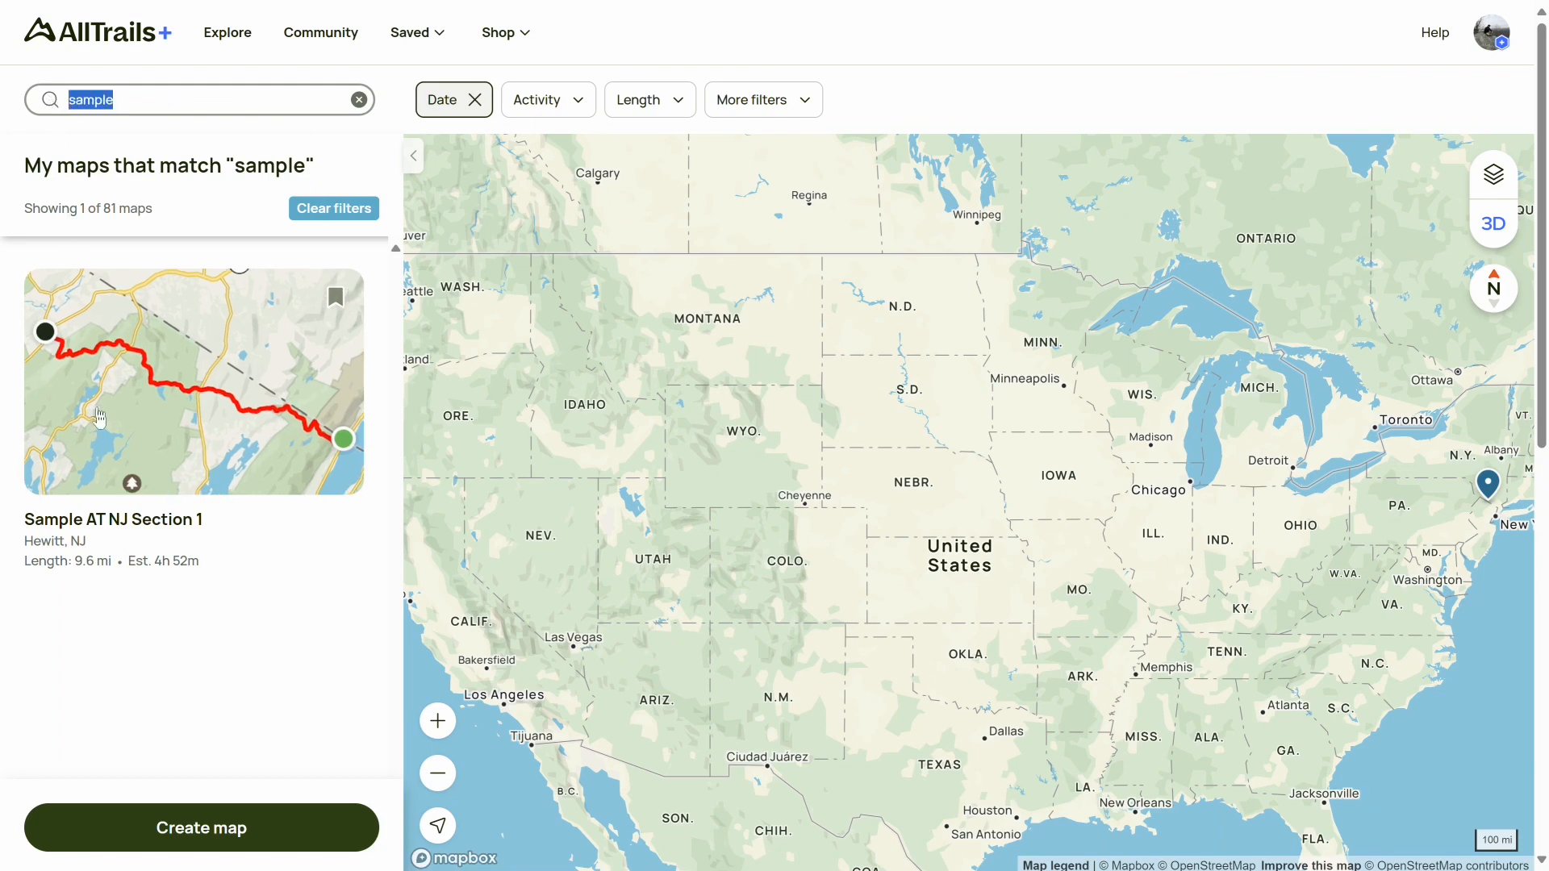
mouse_move(119, 504)
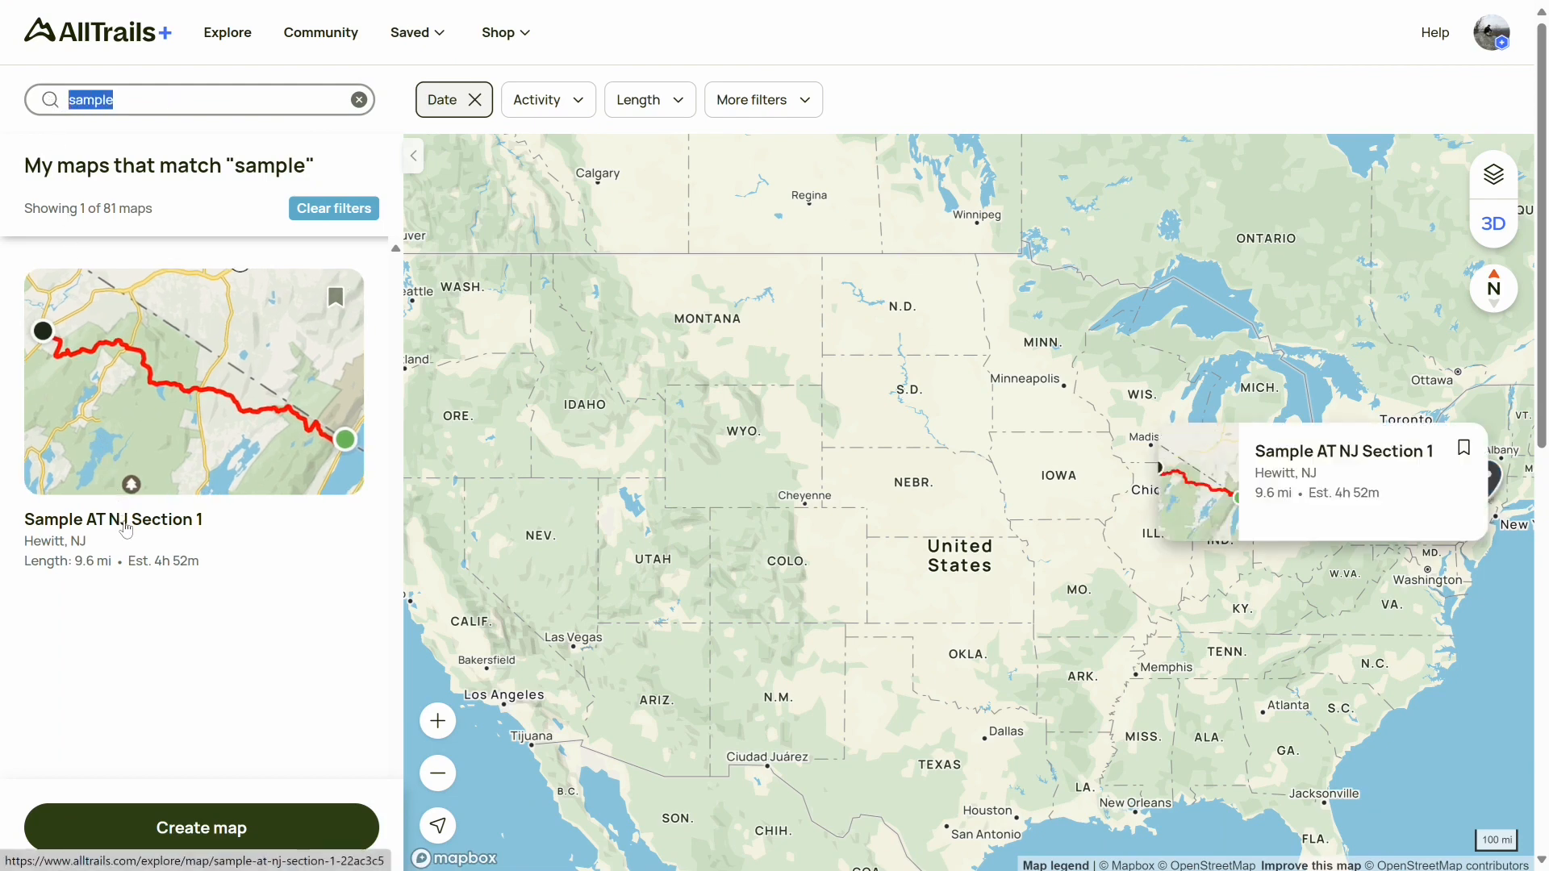
click(125, 526)
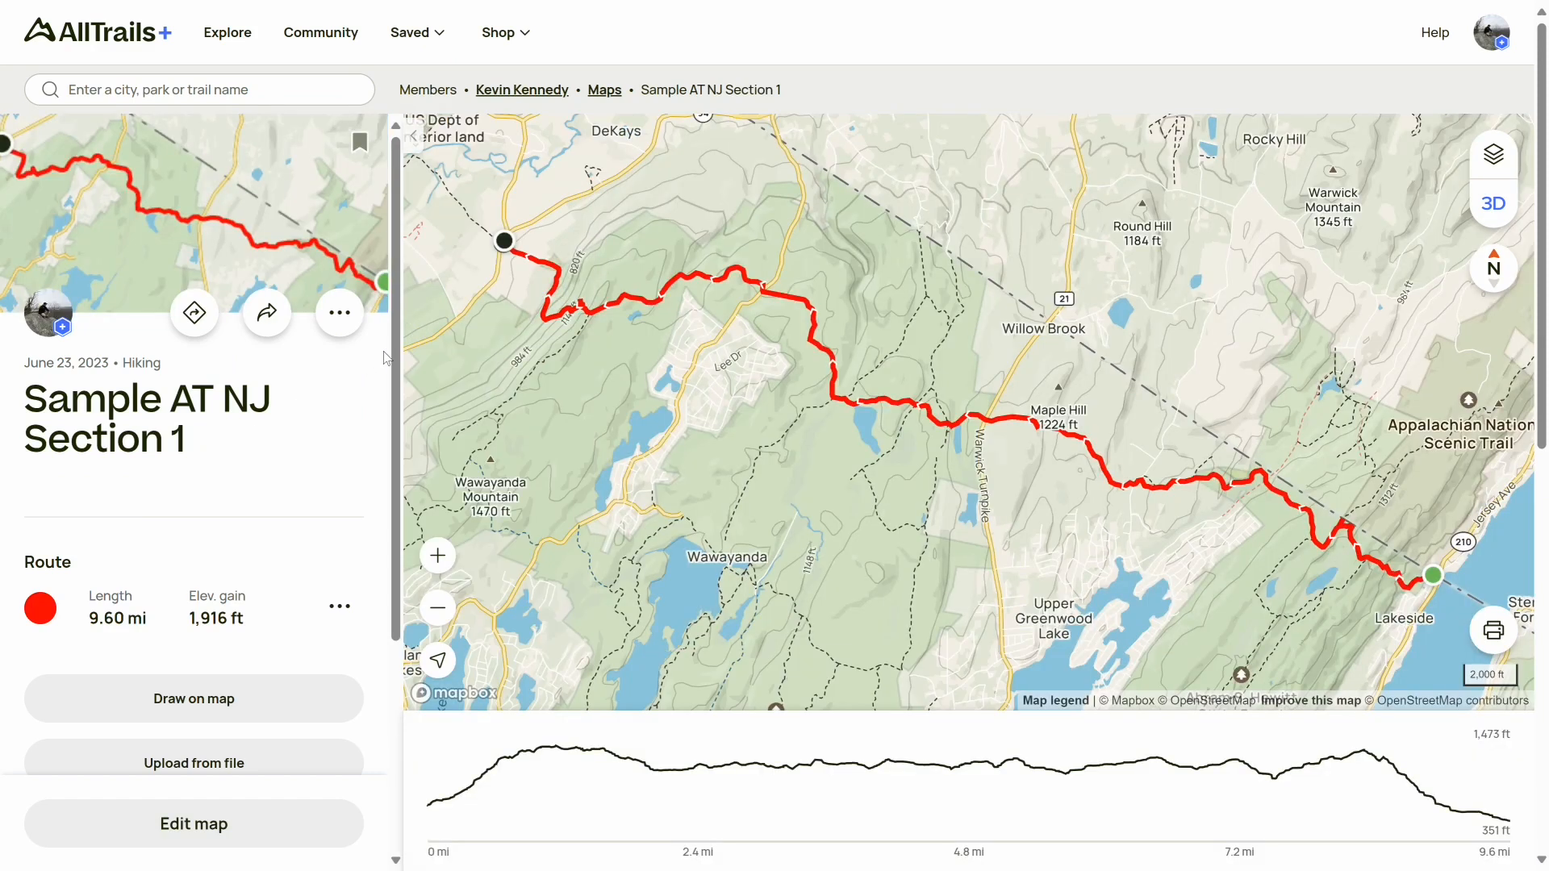
Add a new waypoint to the map and title it Wawayanda Shelter
drag(395, 359, 396, 556)
click(352, 534)
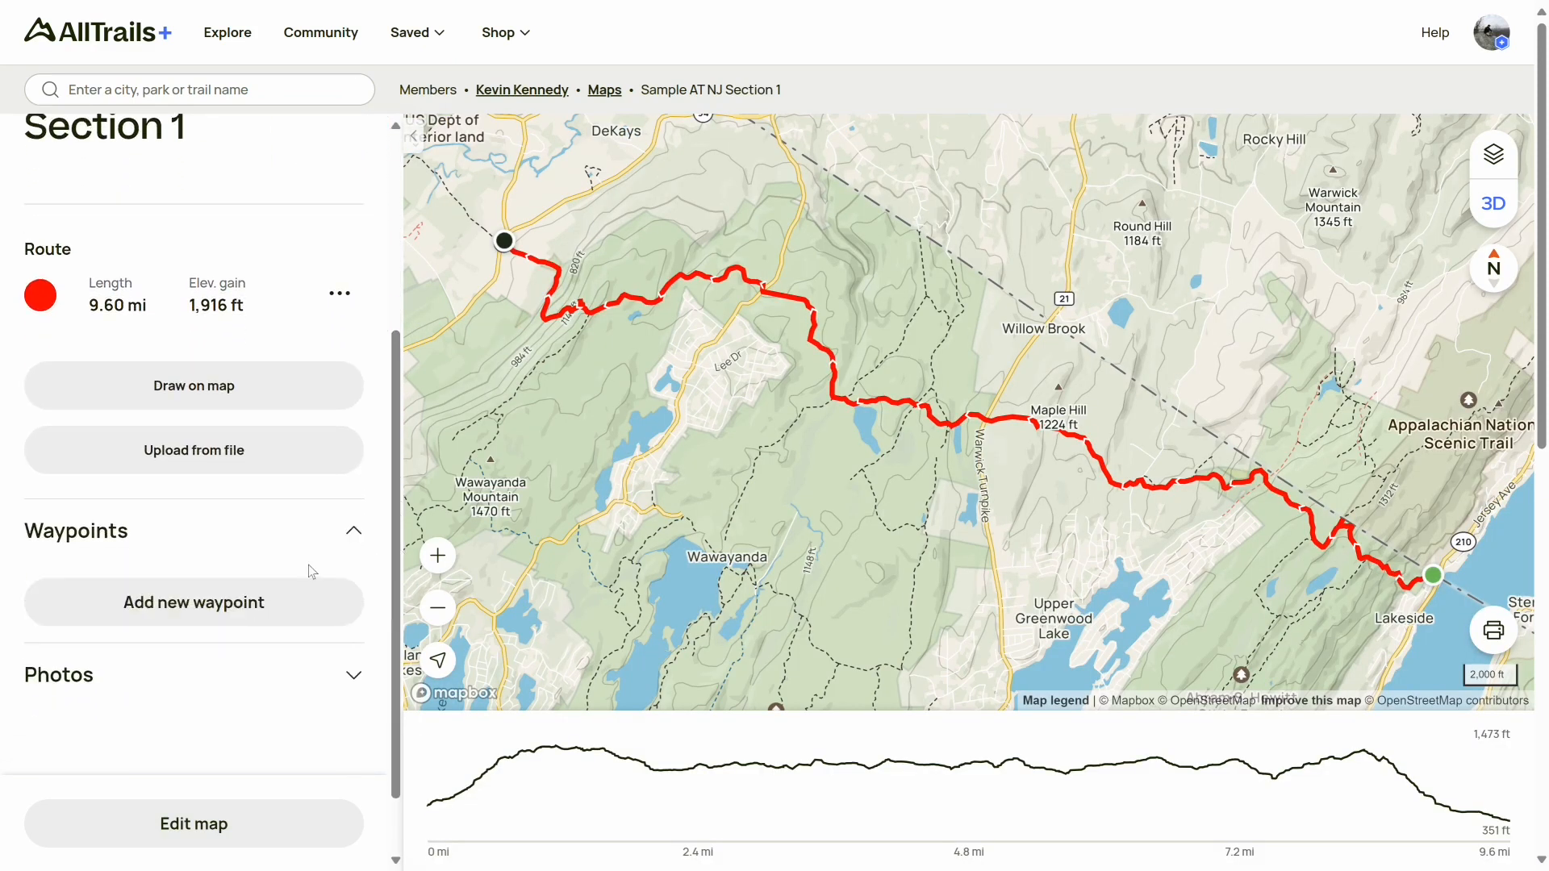
click(225, 615)
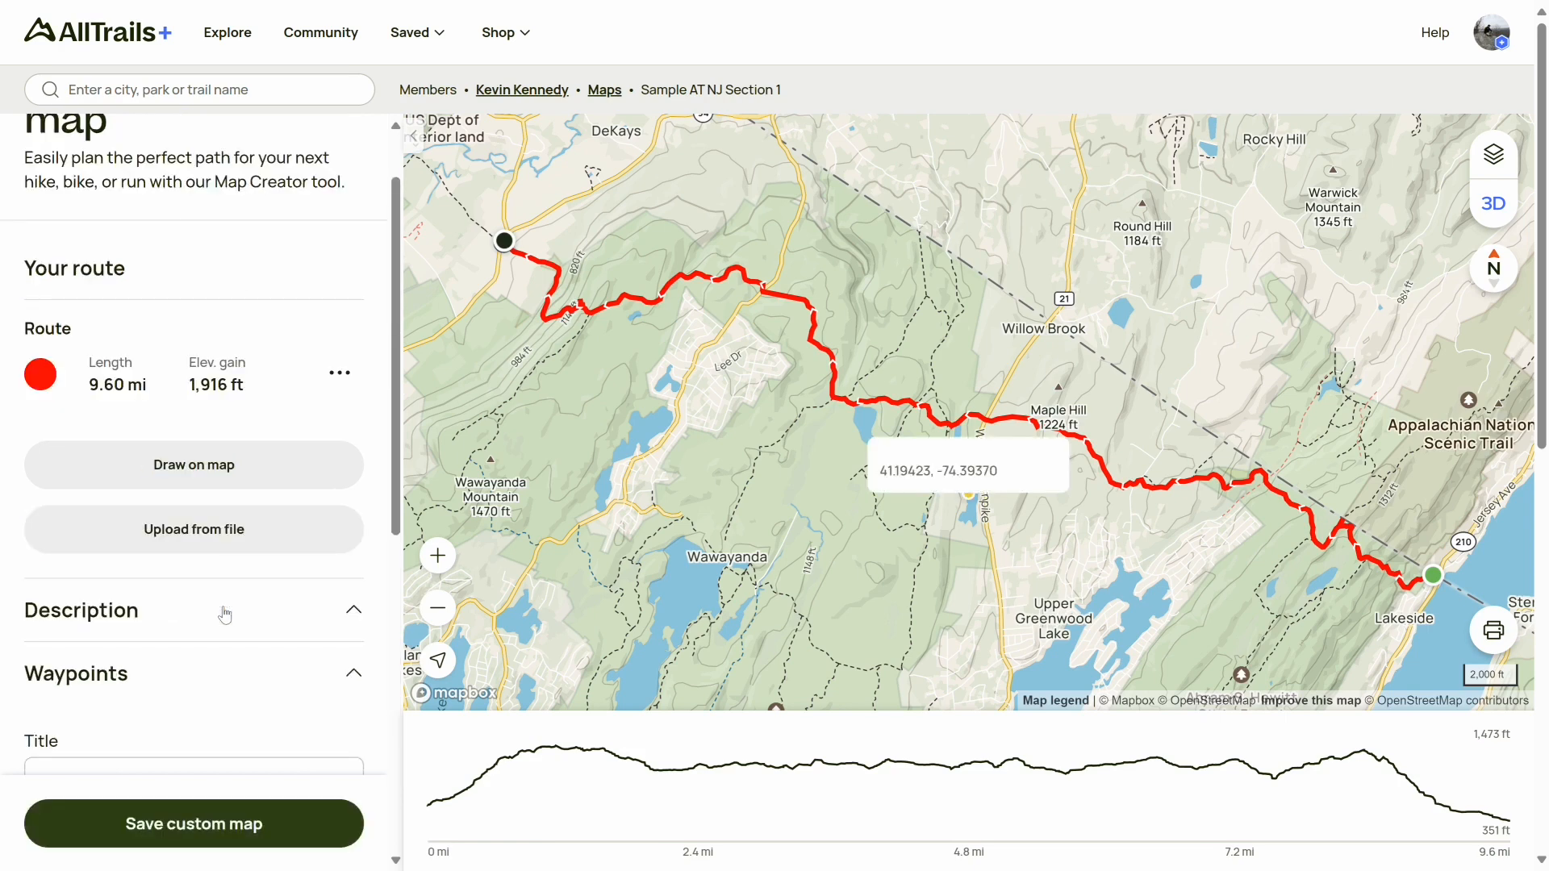
drag(398, 412, 406, 726)
click(199, 381)
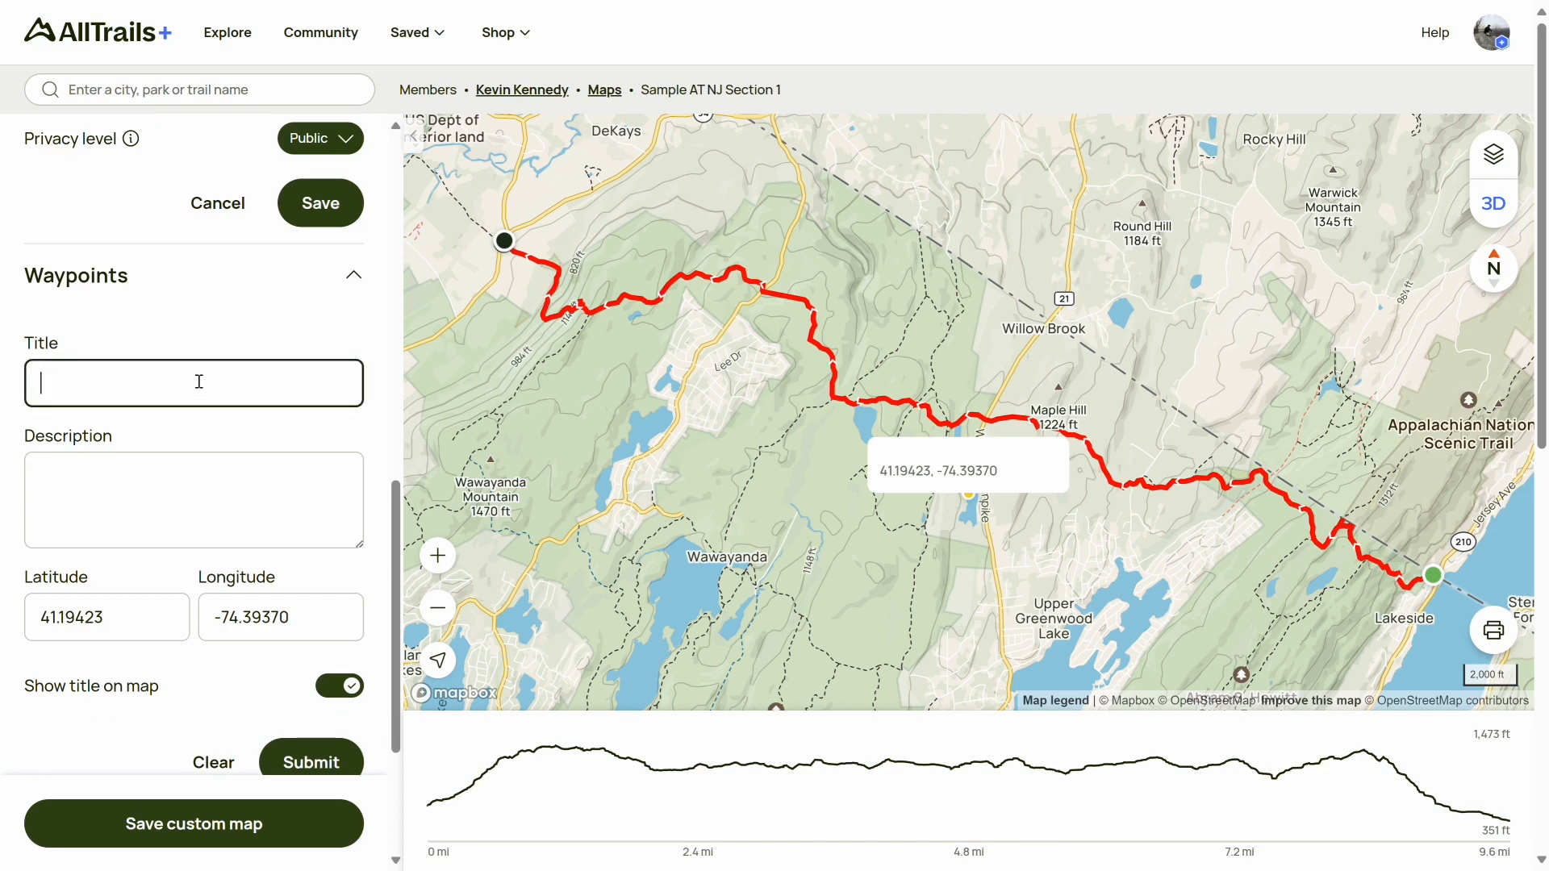
text(Wawayanda Sh)
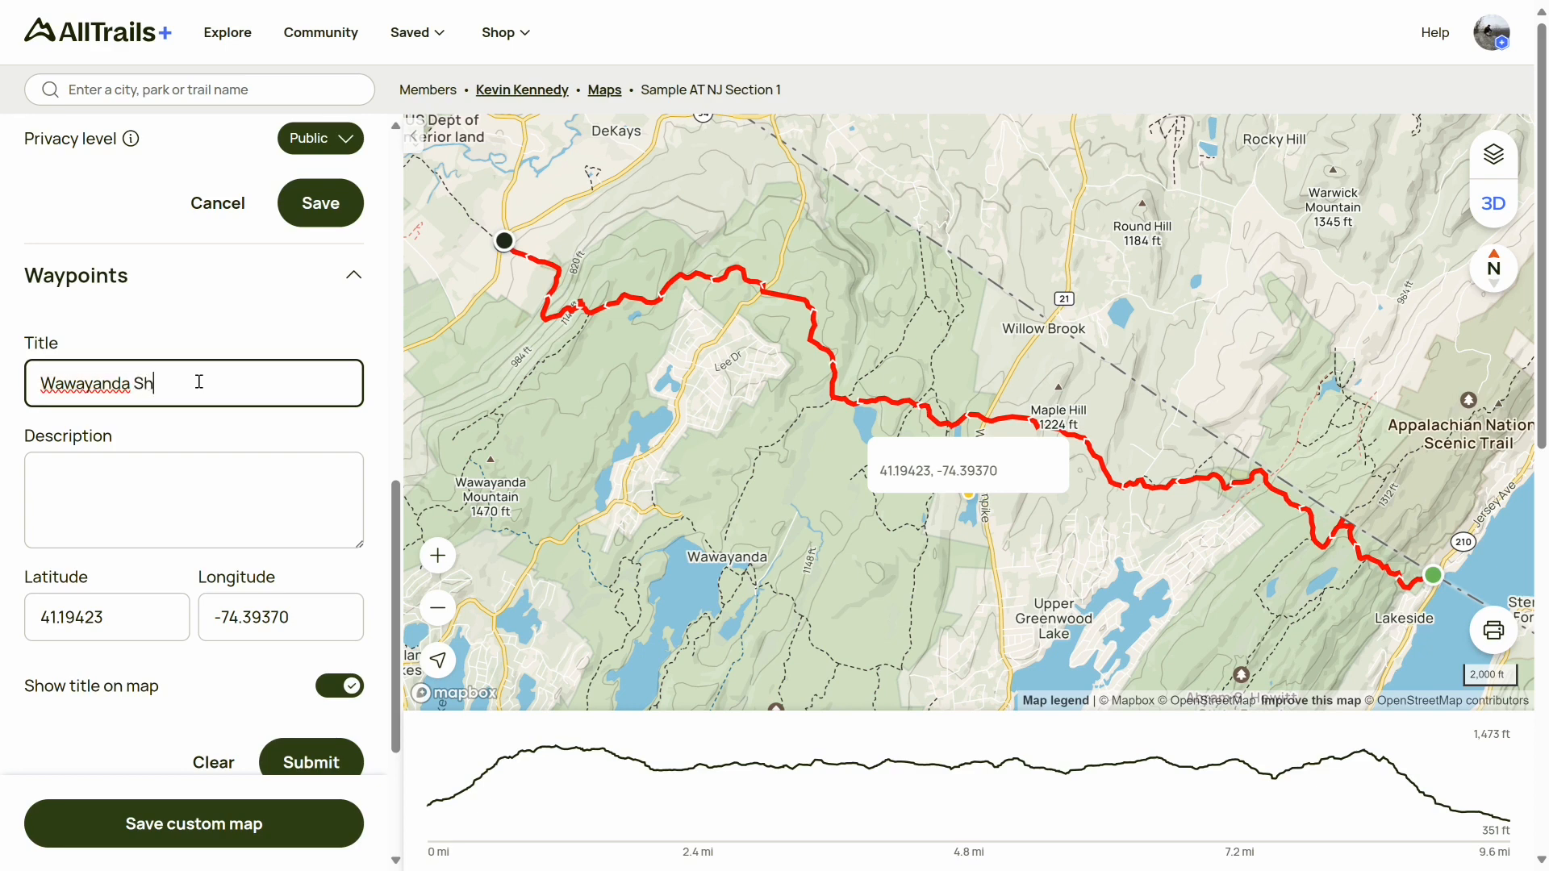
text(elter)
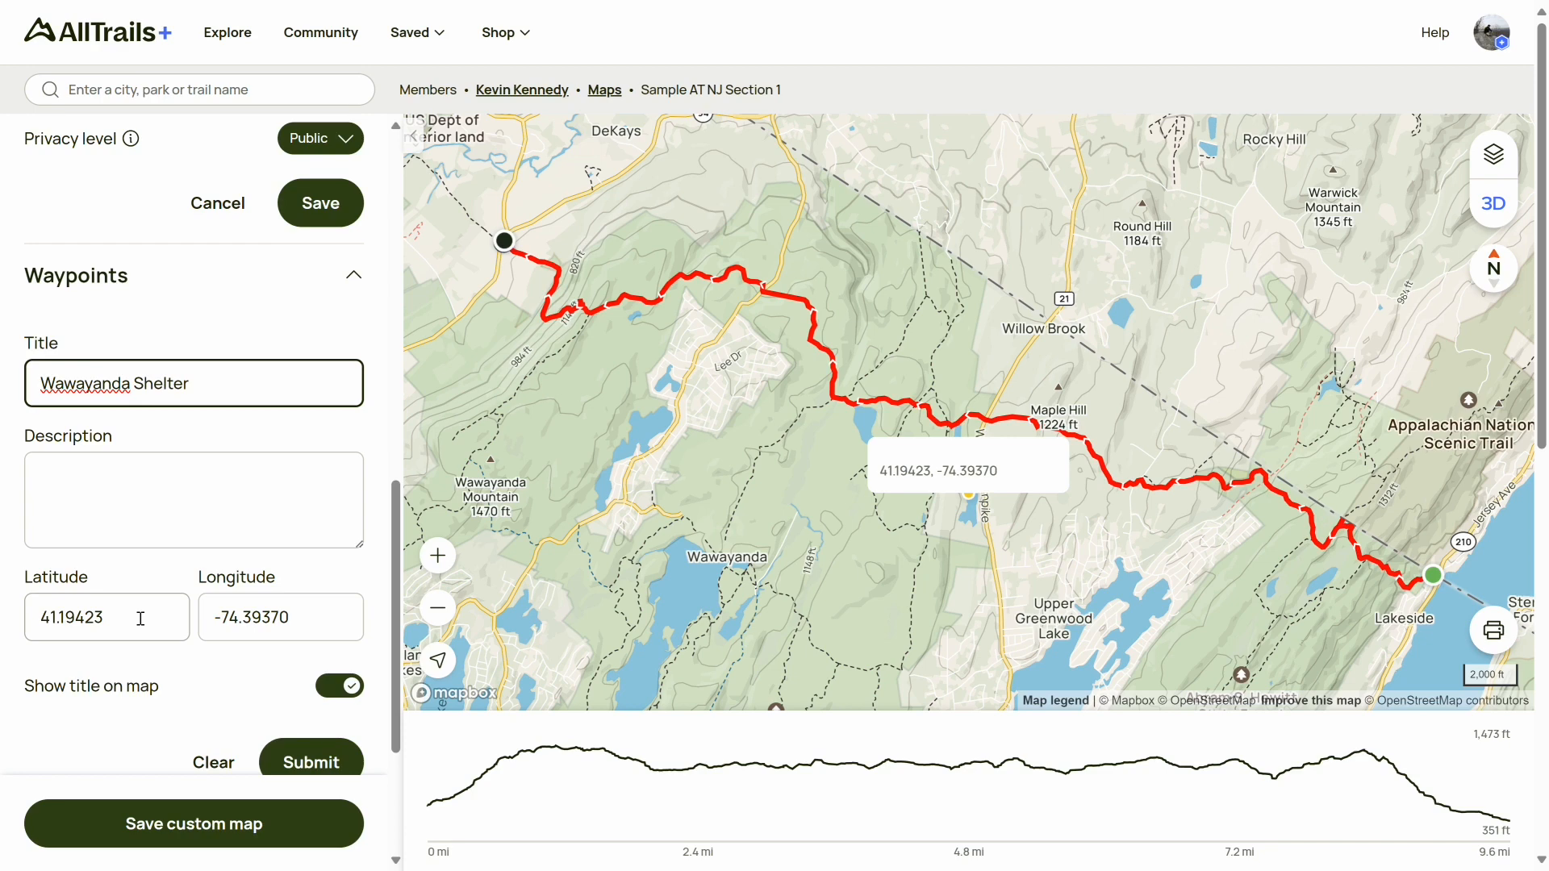
Open Wawayanda Shelter's details on the Appalachian Trail shelter map in the other tab and copy its latitude
drag(140, 619, 32, 620)
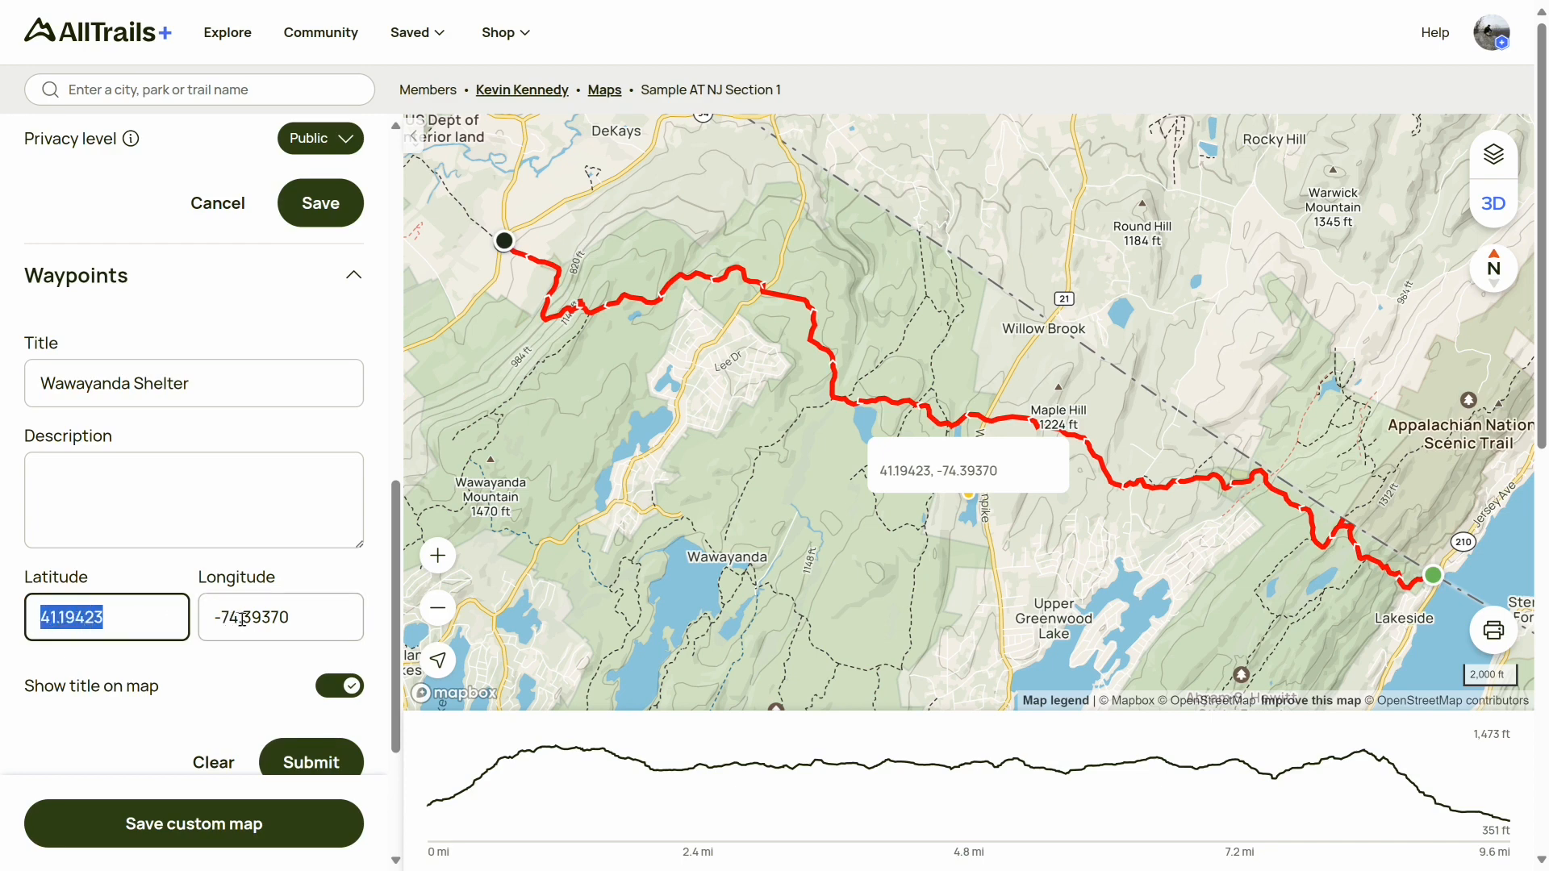
drag(306, 618, 203, 620)
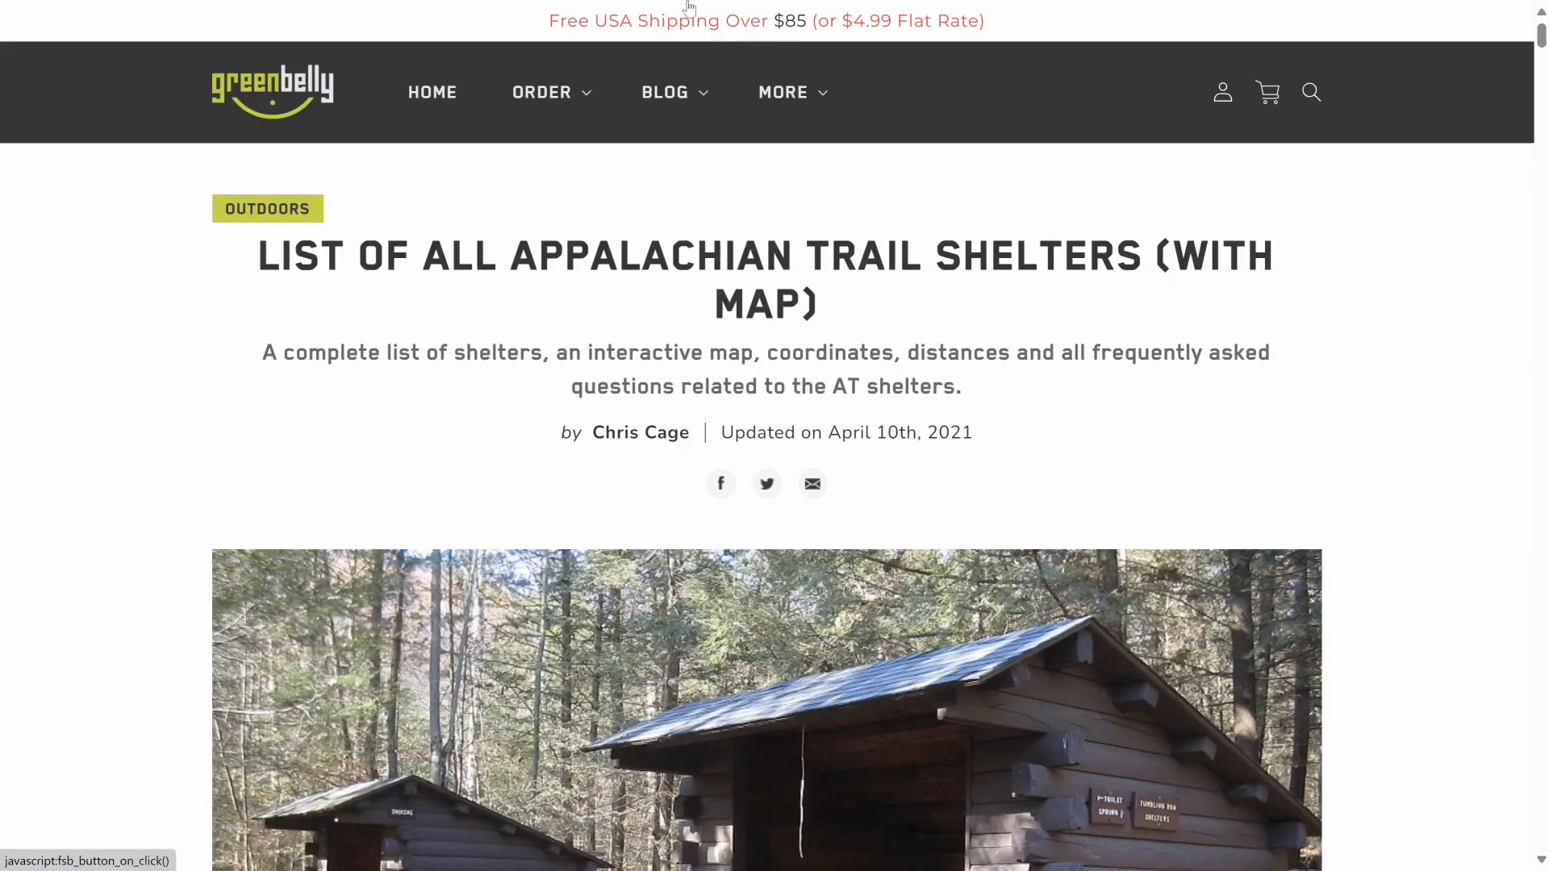
mouse_move(639, 52)
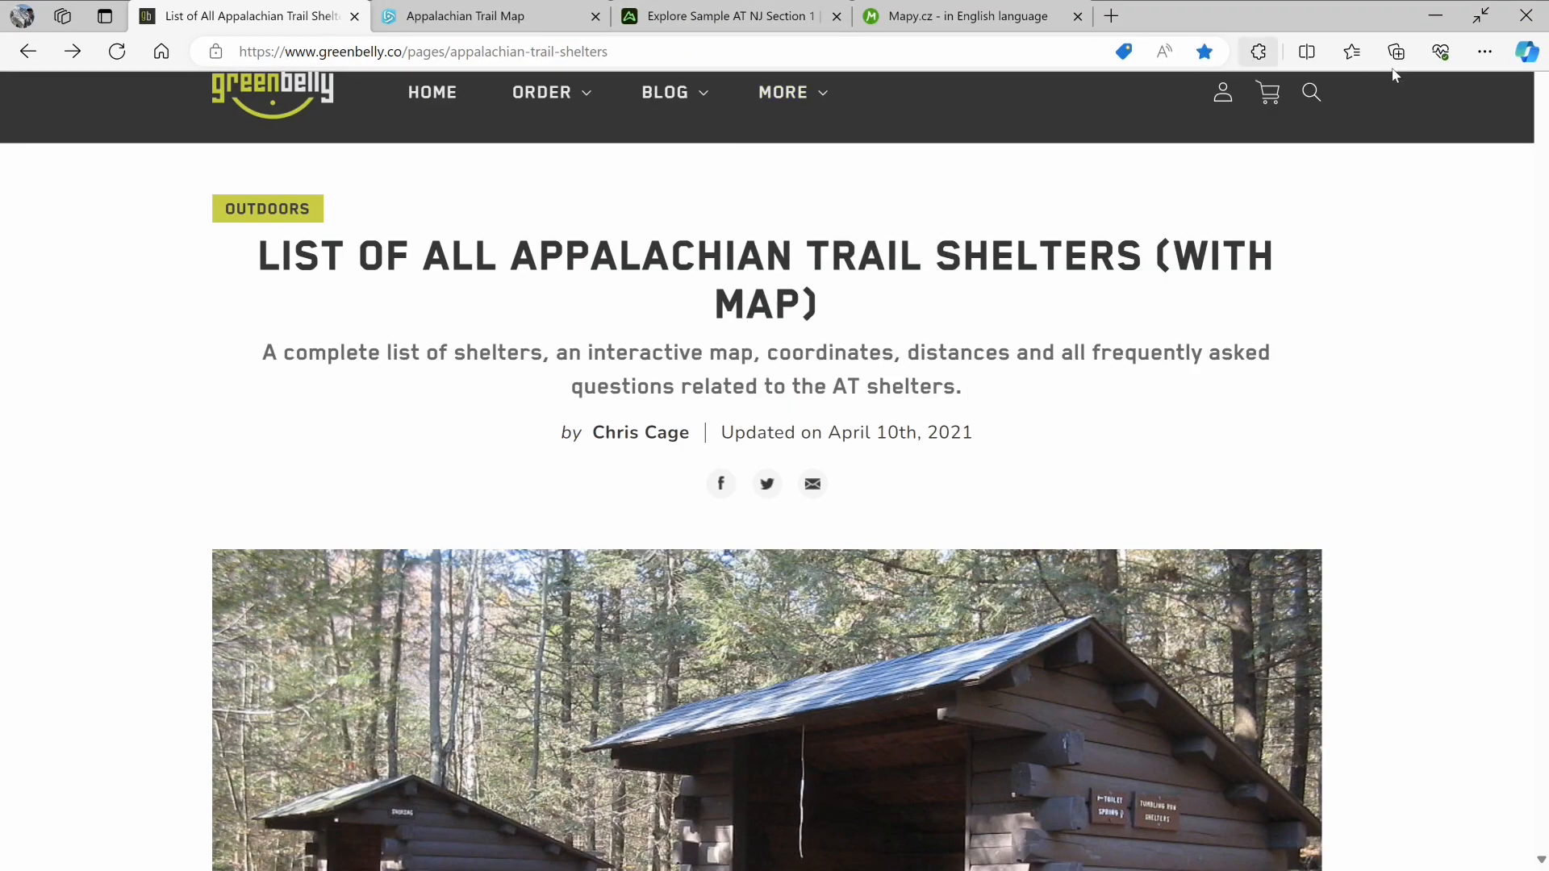
click(1542, 101)
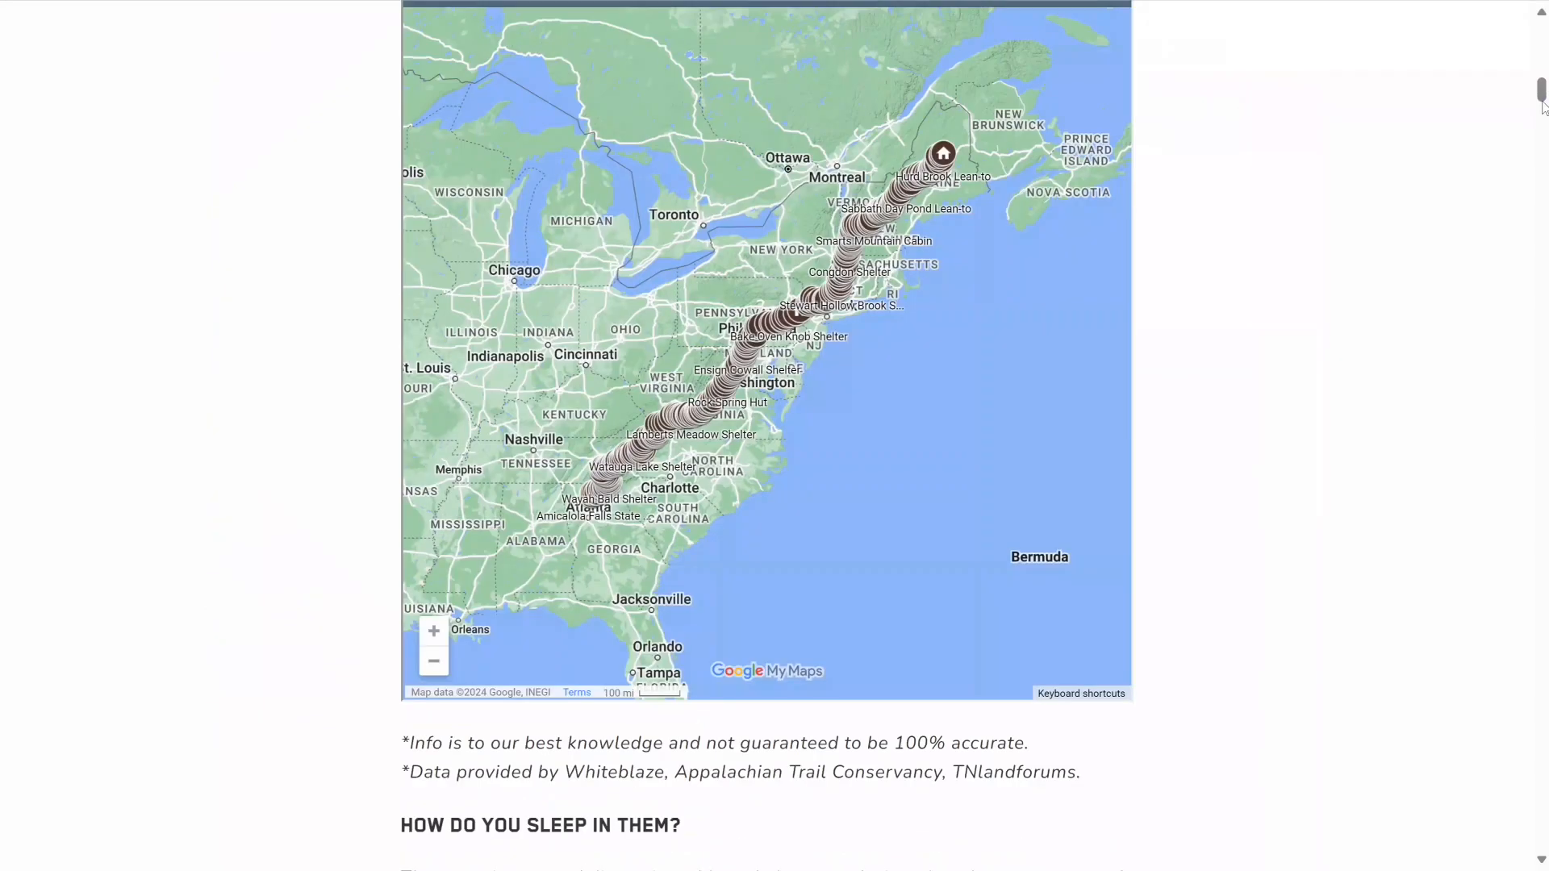
drag(1541, 90, 1542, 87)
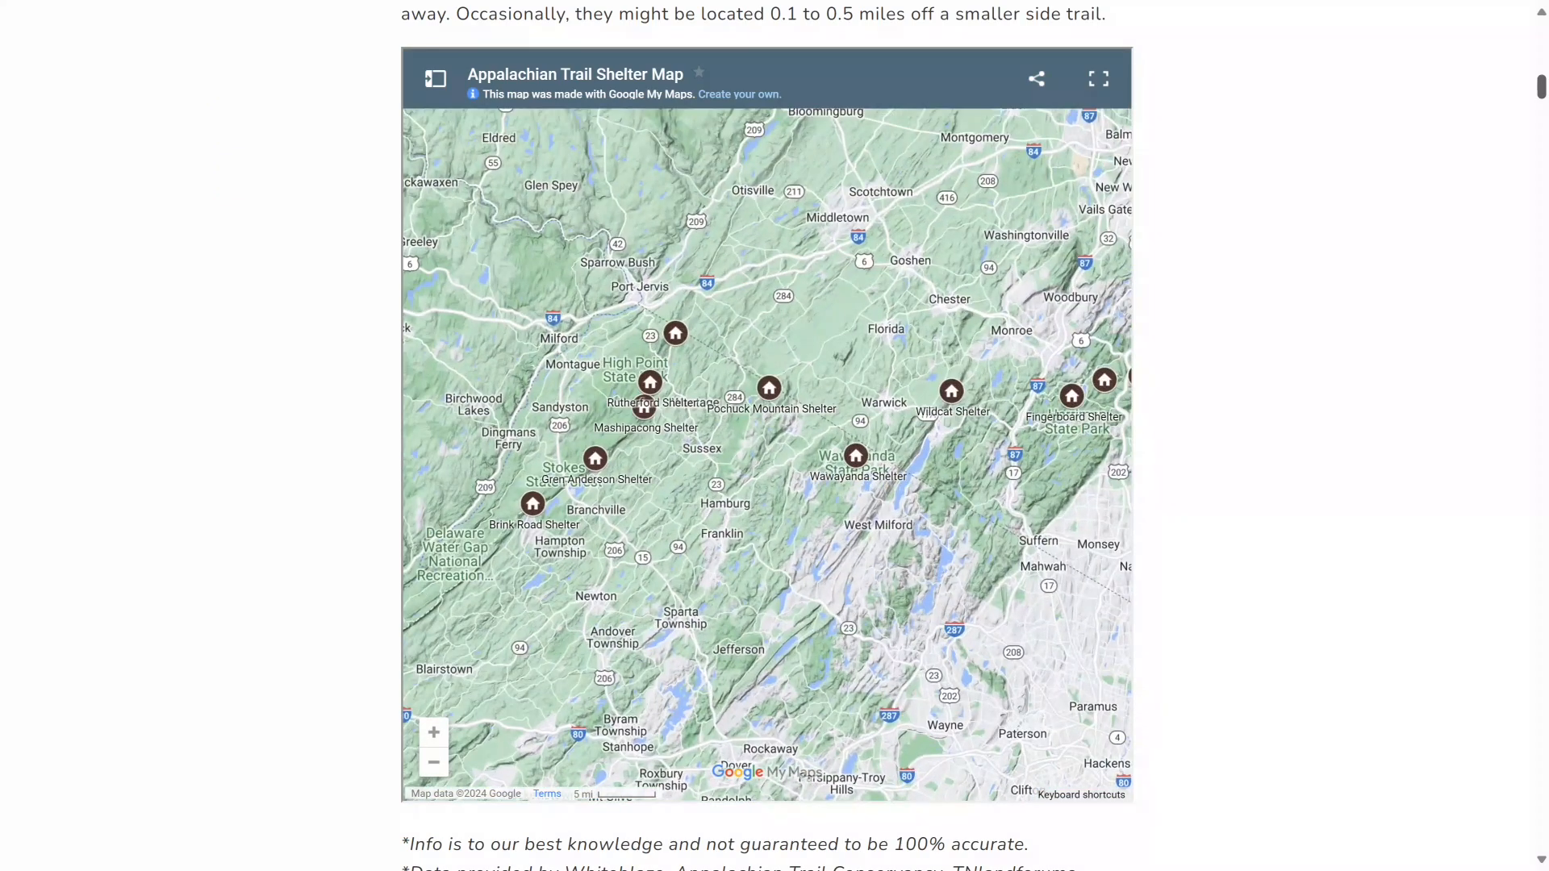
click(856, 456)
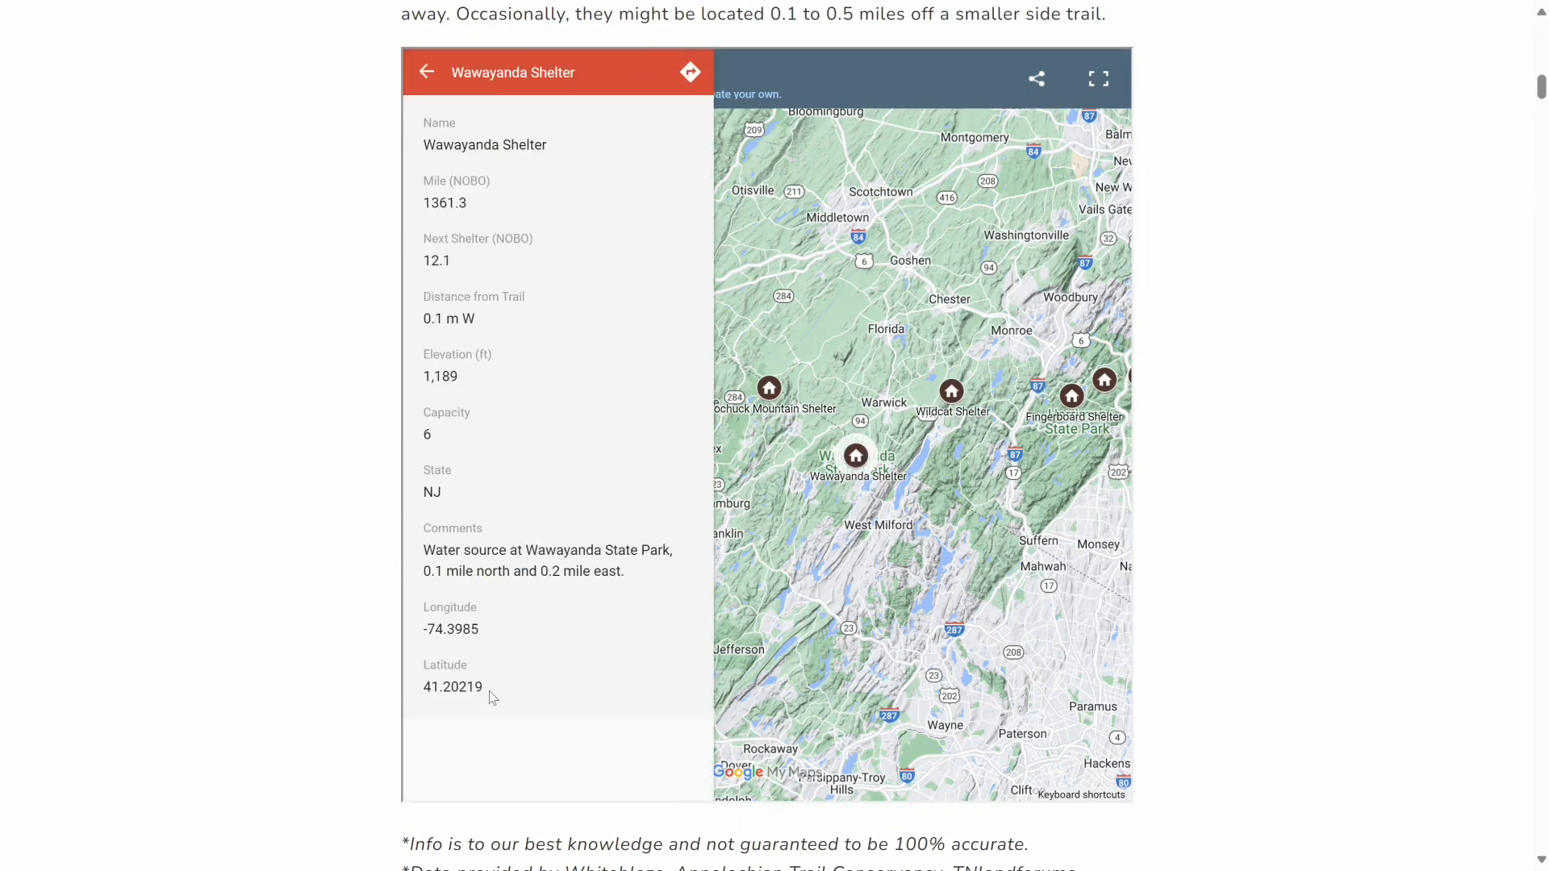
drag(489, 693, 424, 694)
key(ctrl+c)
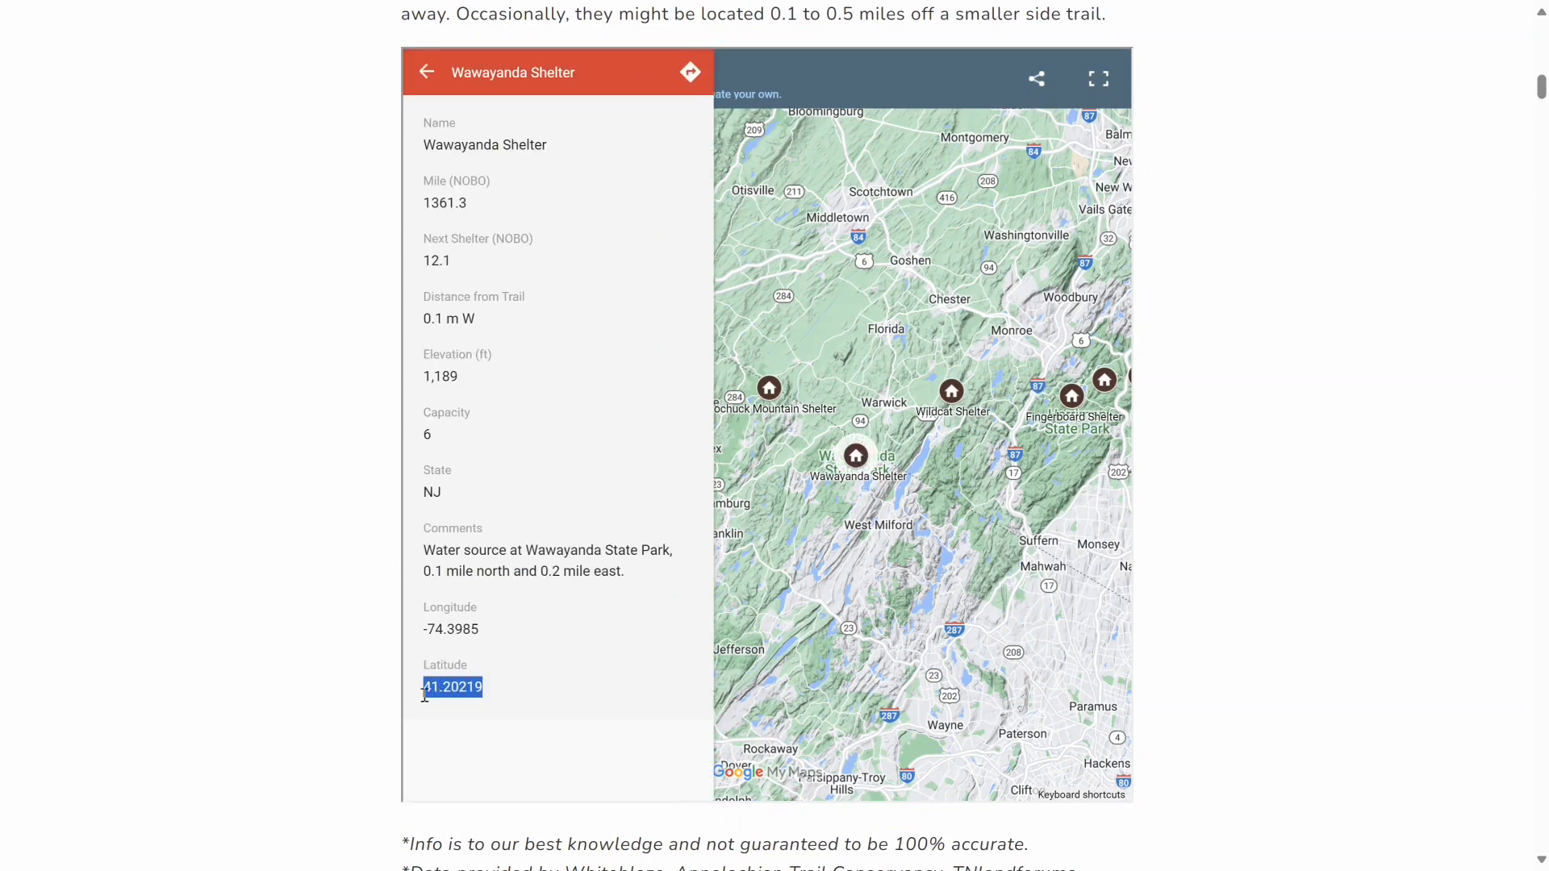
Paste 41.20219 into the waypoint's Latitude field
key(alt+Tab)
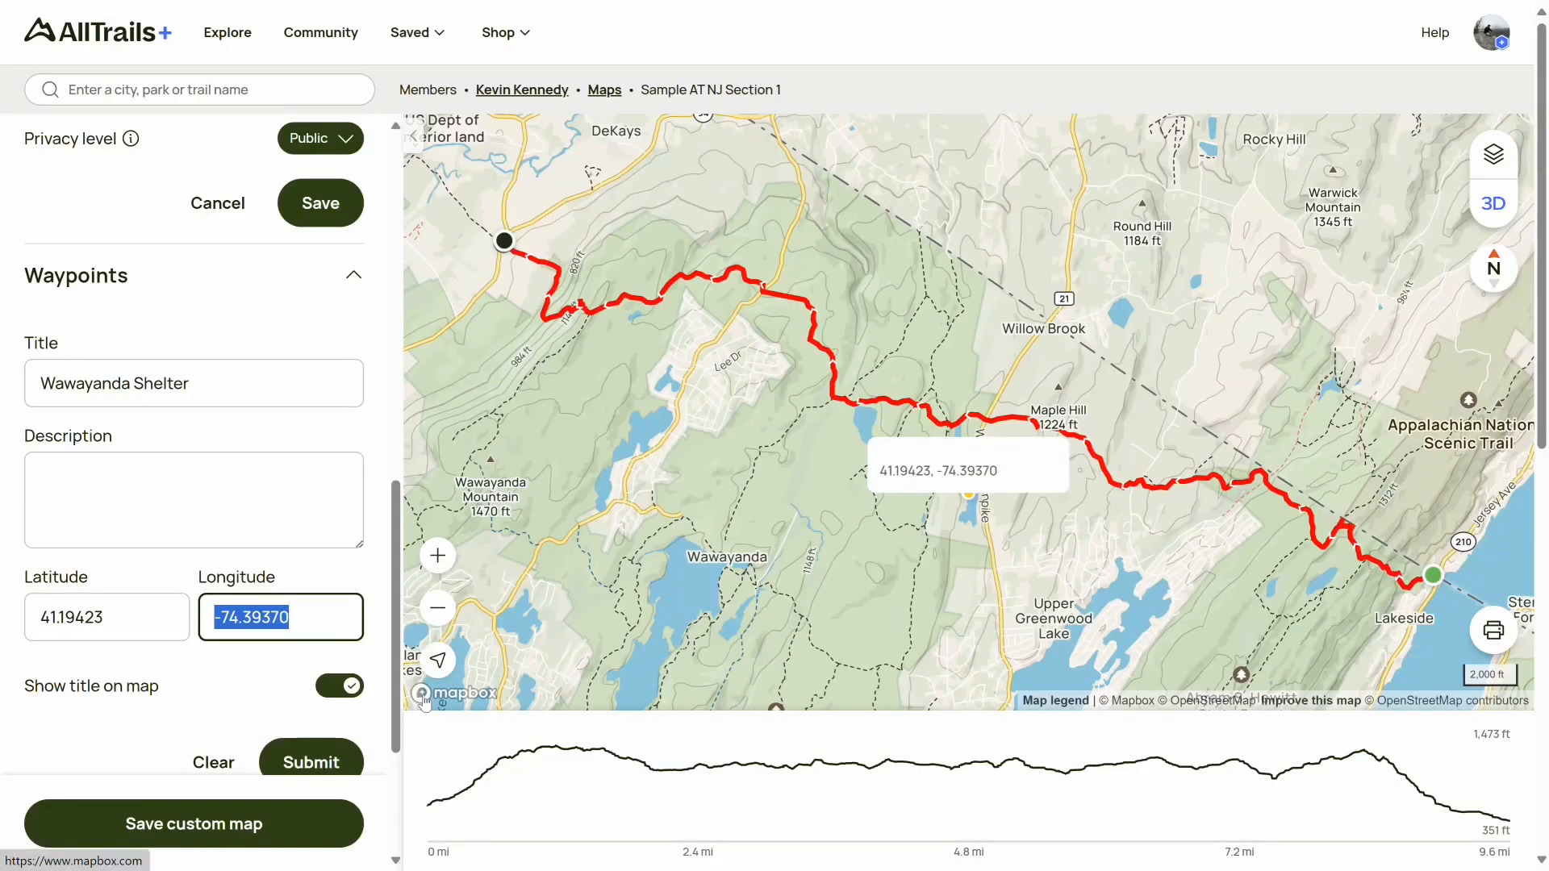
drag(125, 617, 33, 615)
key(ctrl+v)
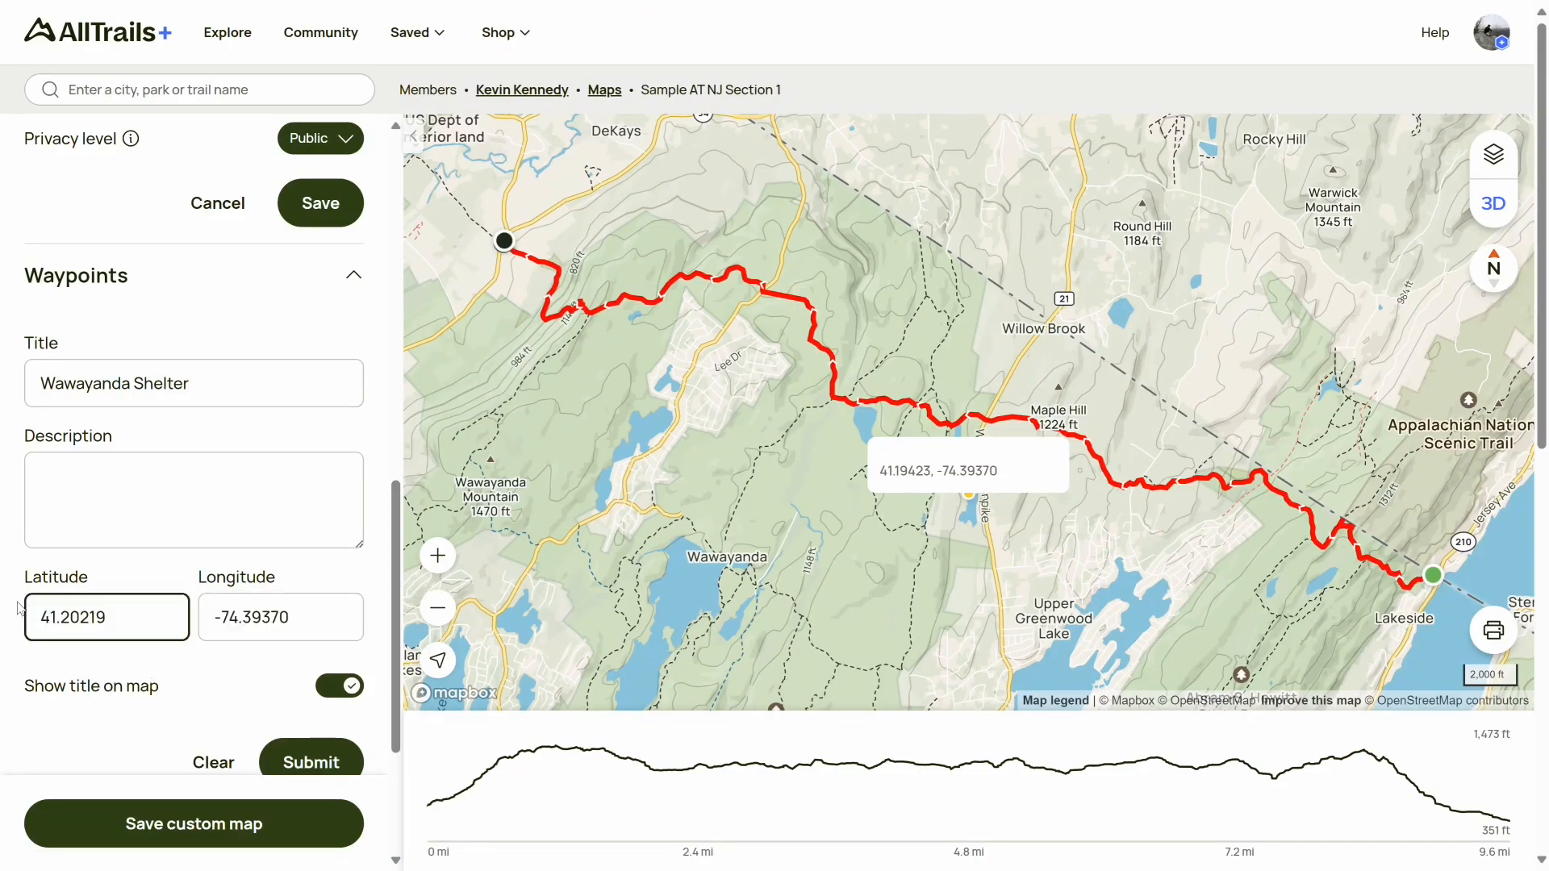
Copy the shelter's longitude, paste -74.3985 into the waypoint's Longitude field, and submit the waypoint
key(alt+Tab)
drag(480, 629, 420, 635)
key(ctrl+c)
key(alt+Tab)
drag(304, 617, 201, 621)
key(ctrl+v)
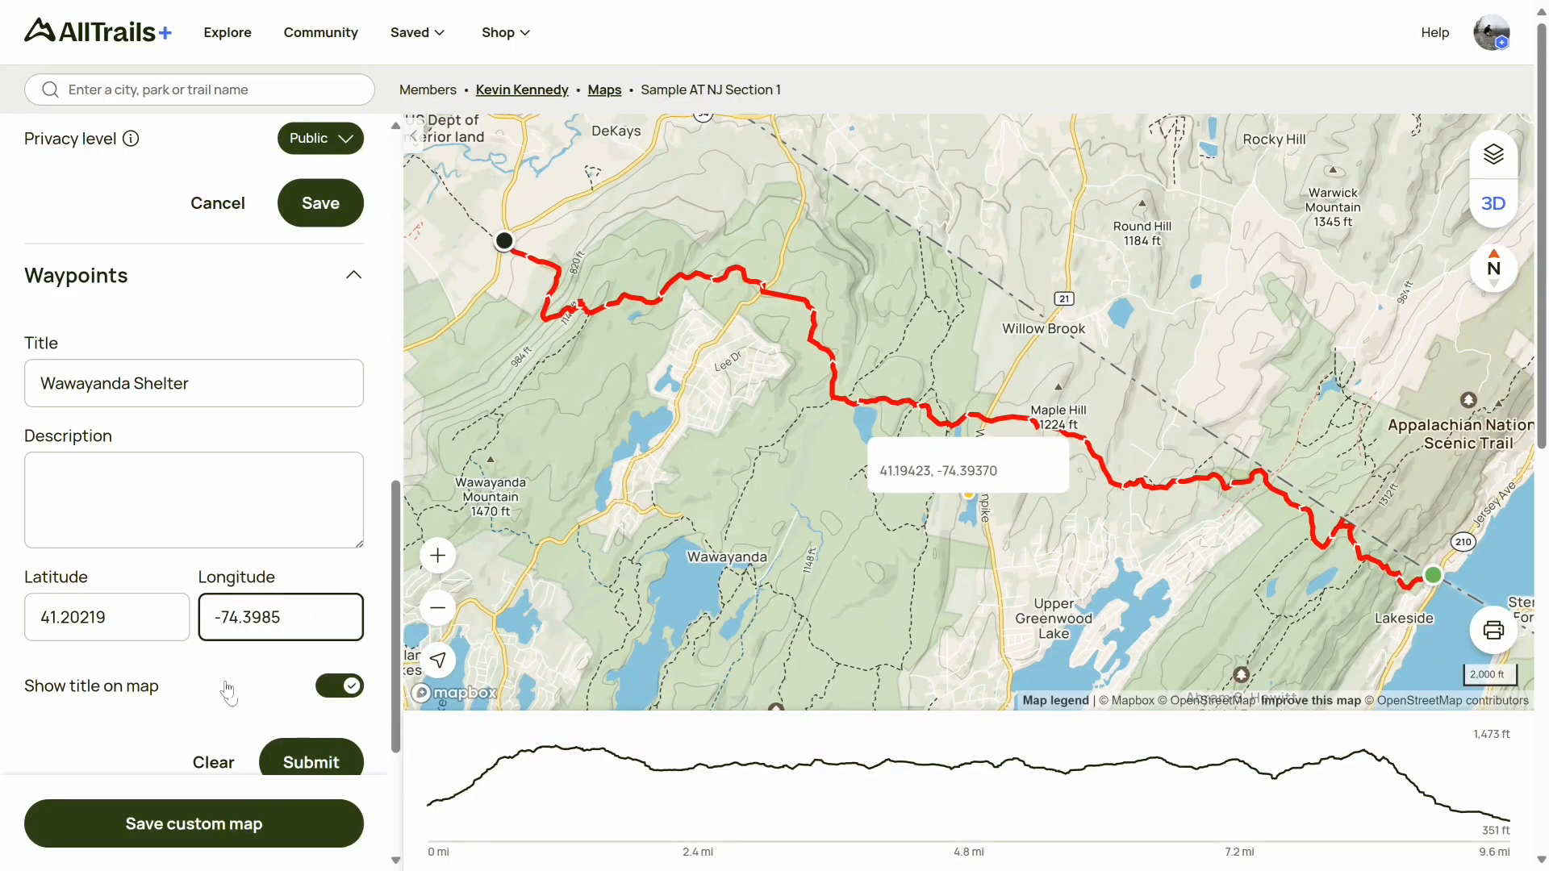
click(311, 764)
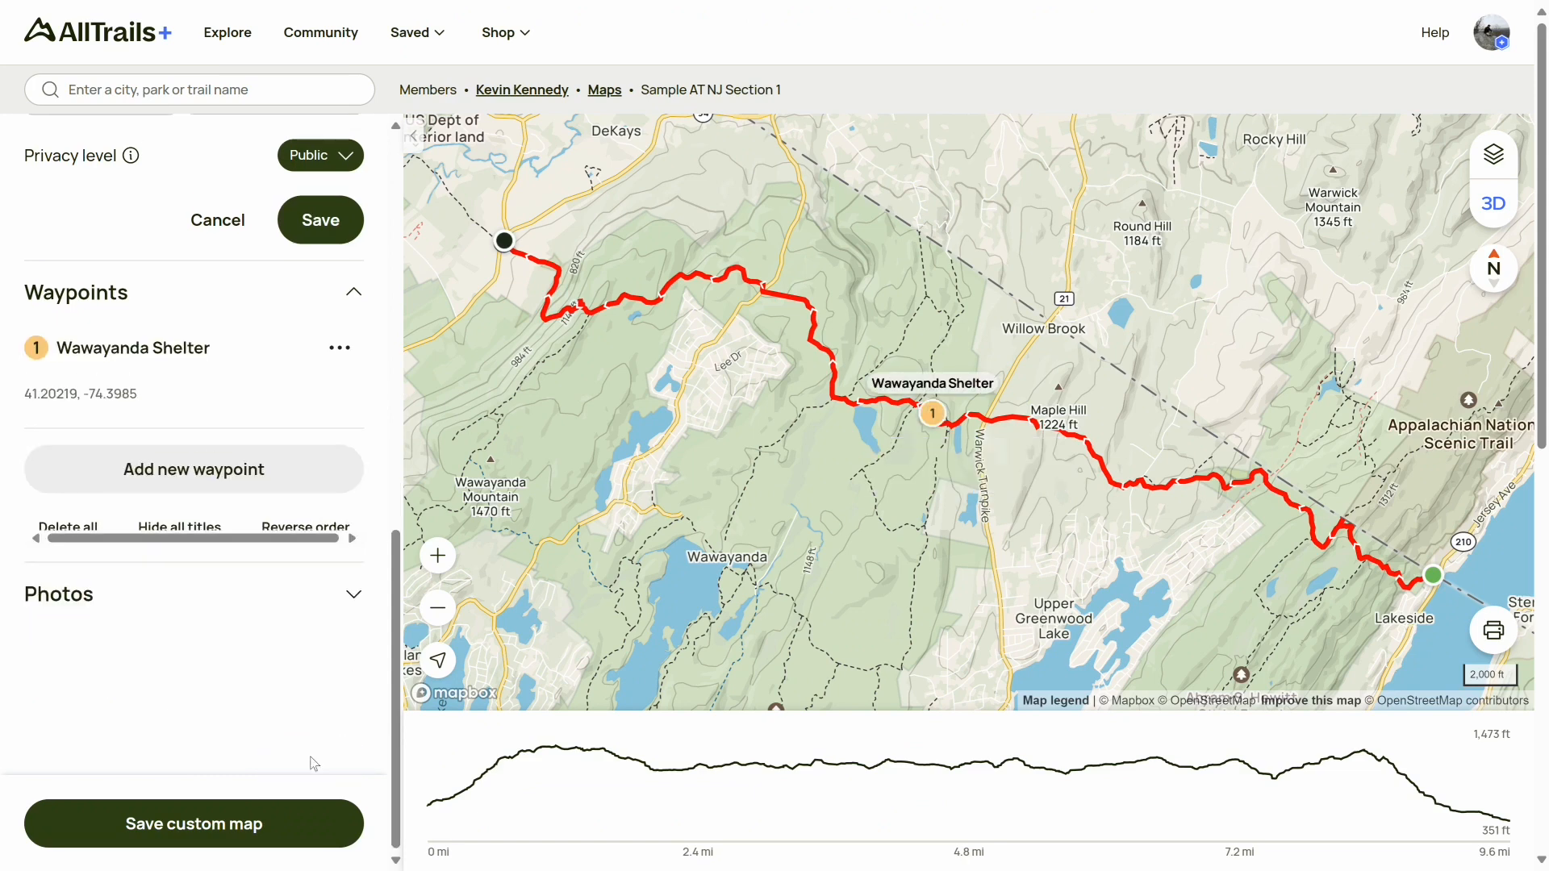
Switch to the Appalachian Trail Map and turn on the A.T. Vistas layer
key(alt+Tab)
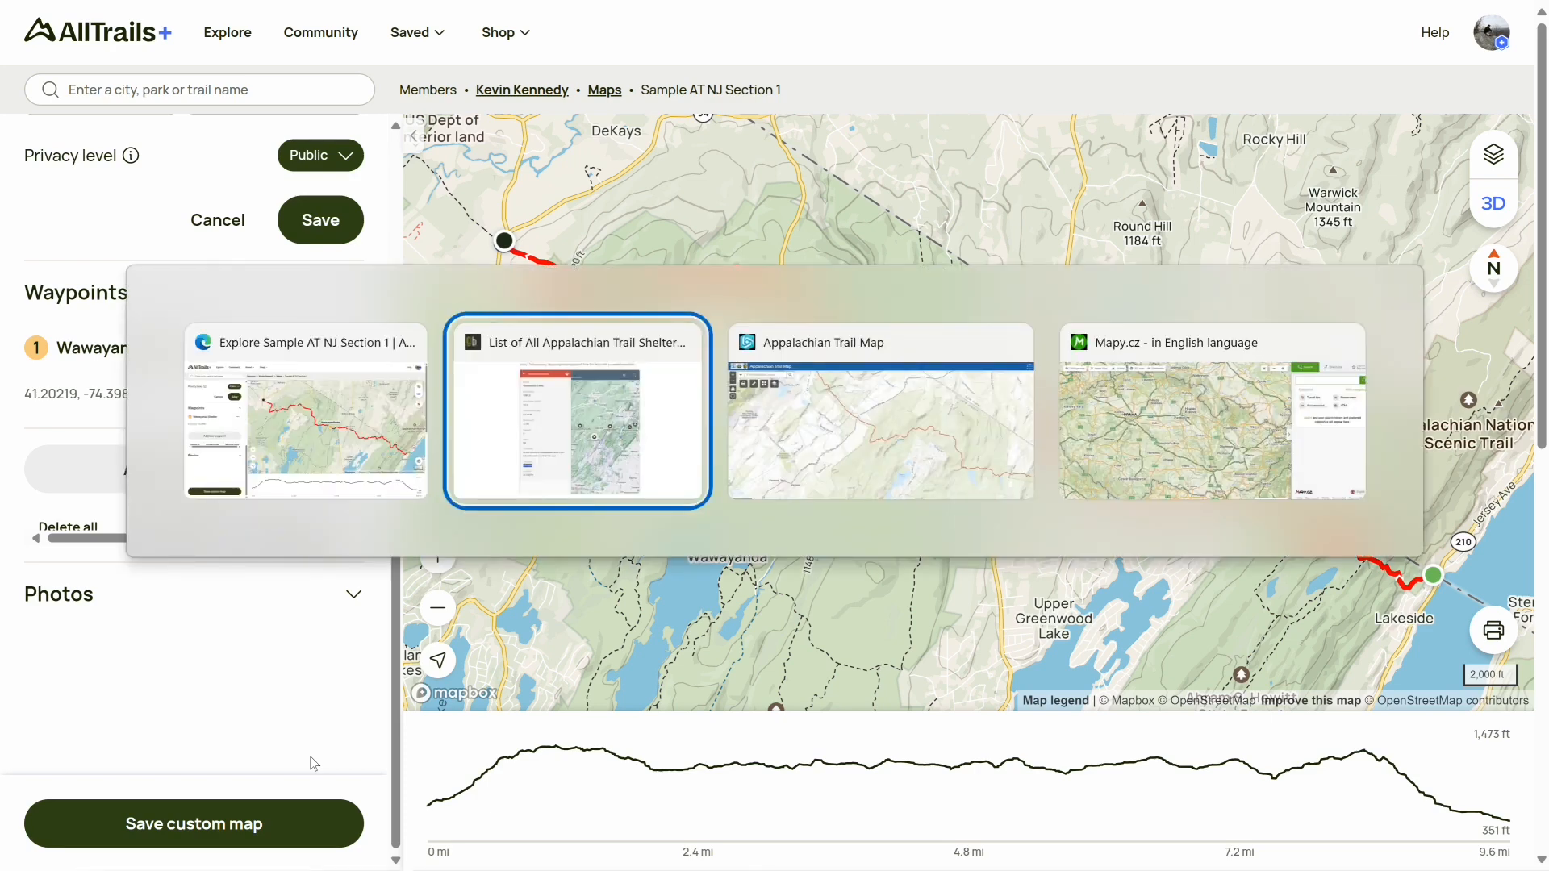
key(Tab)
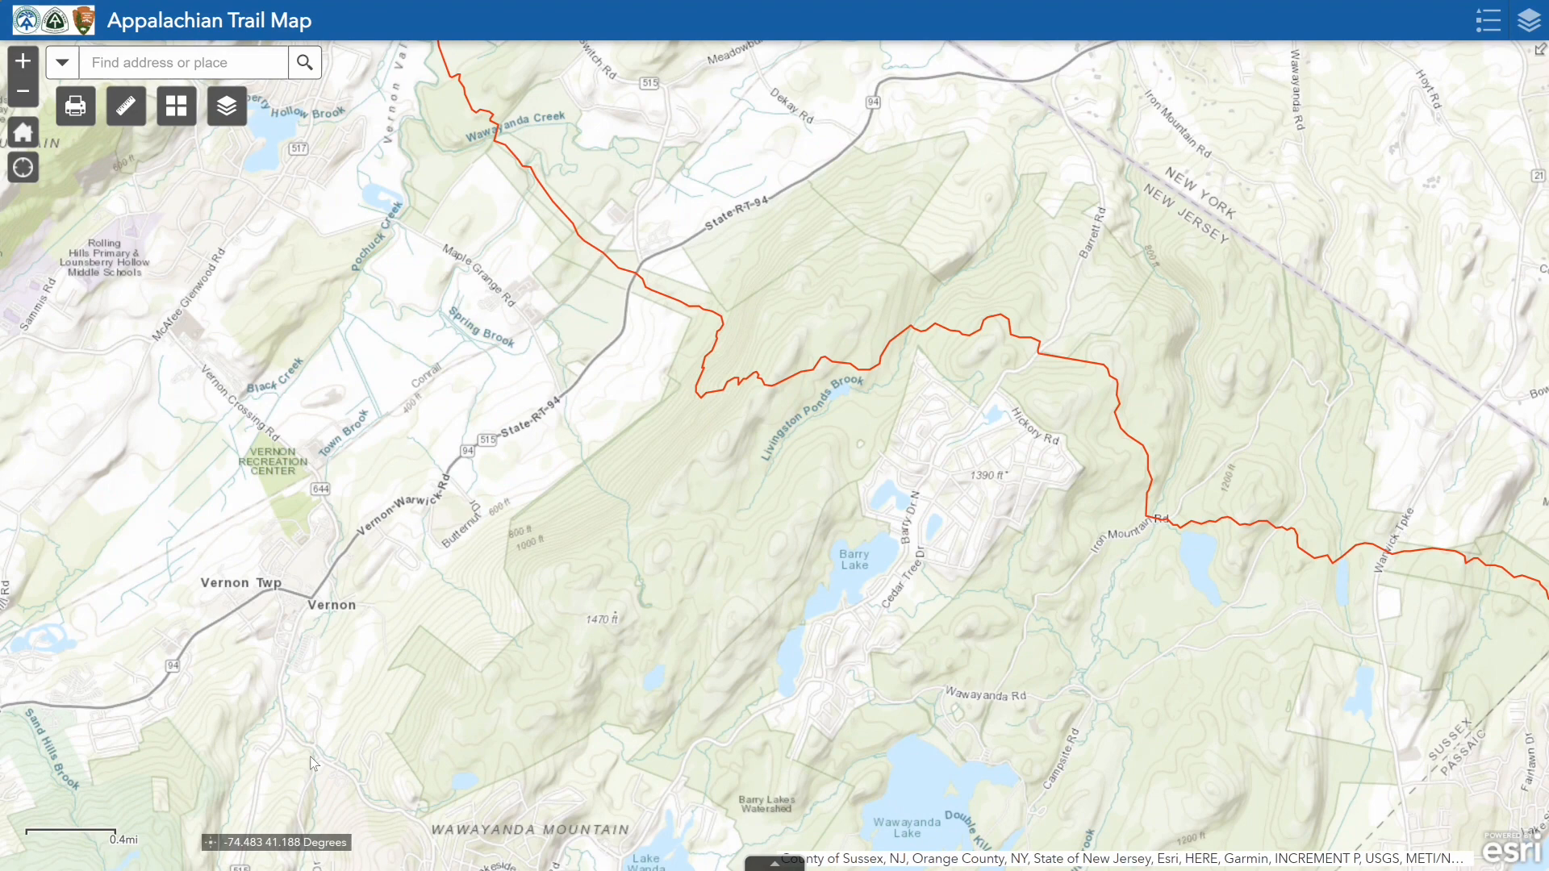
click(227, 112)
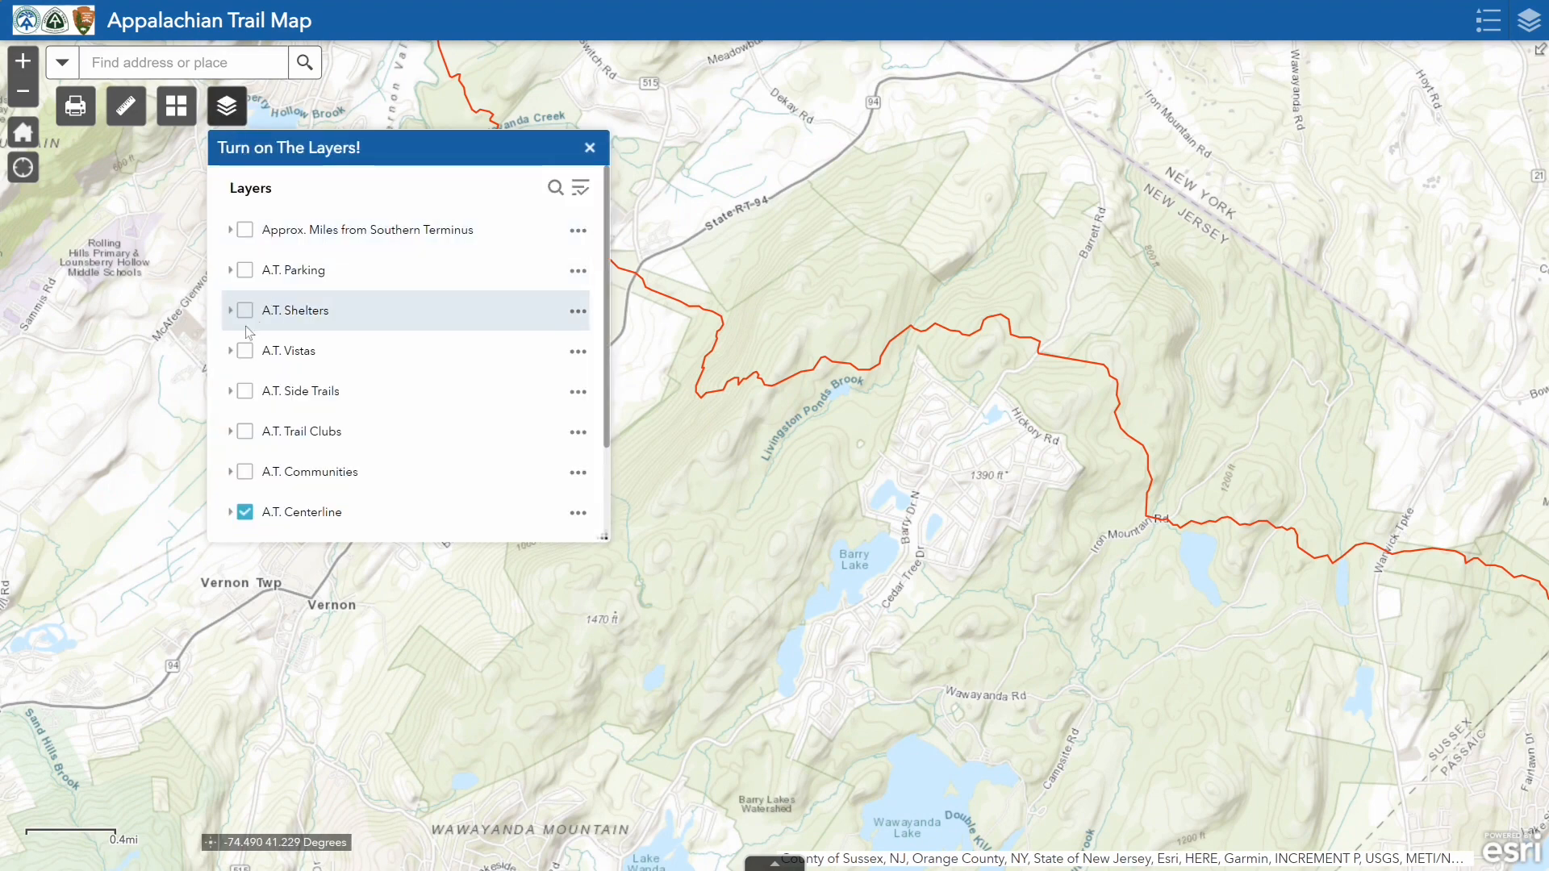
click(245, 352)
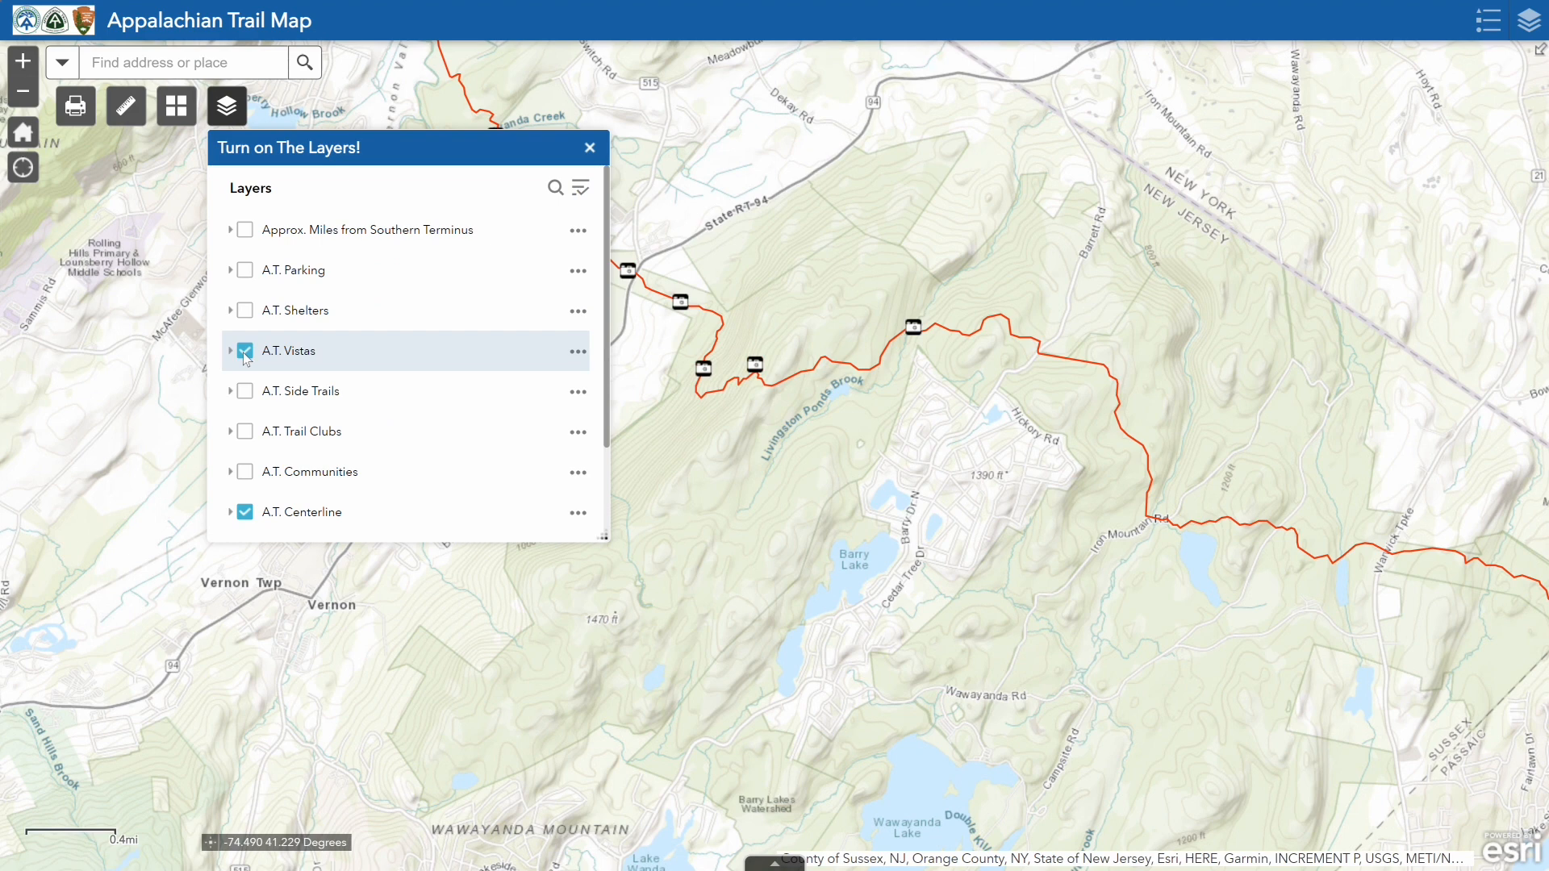
click(590, 147)
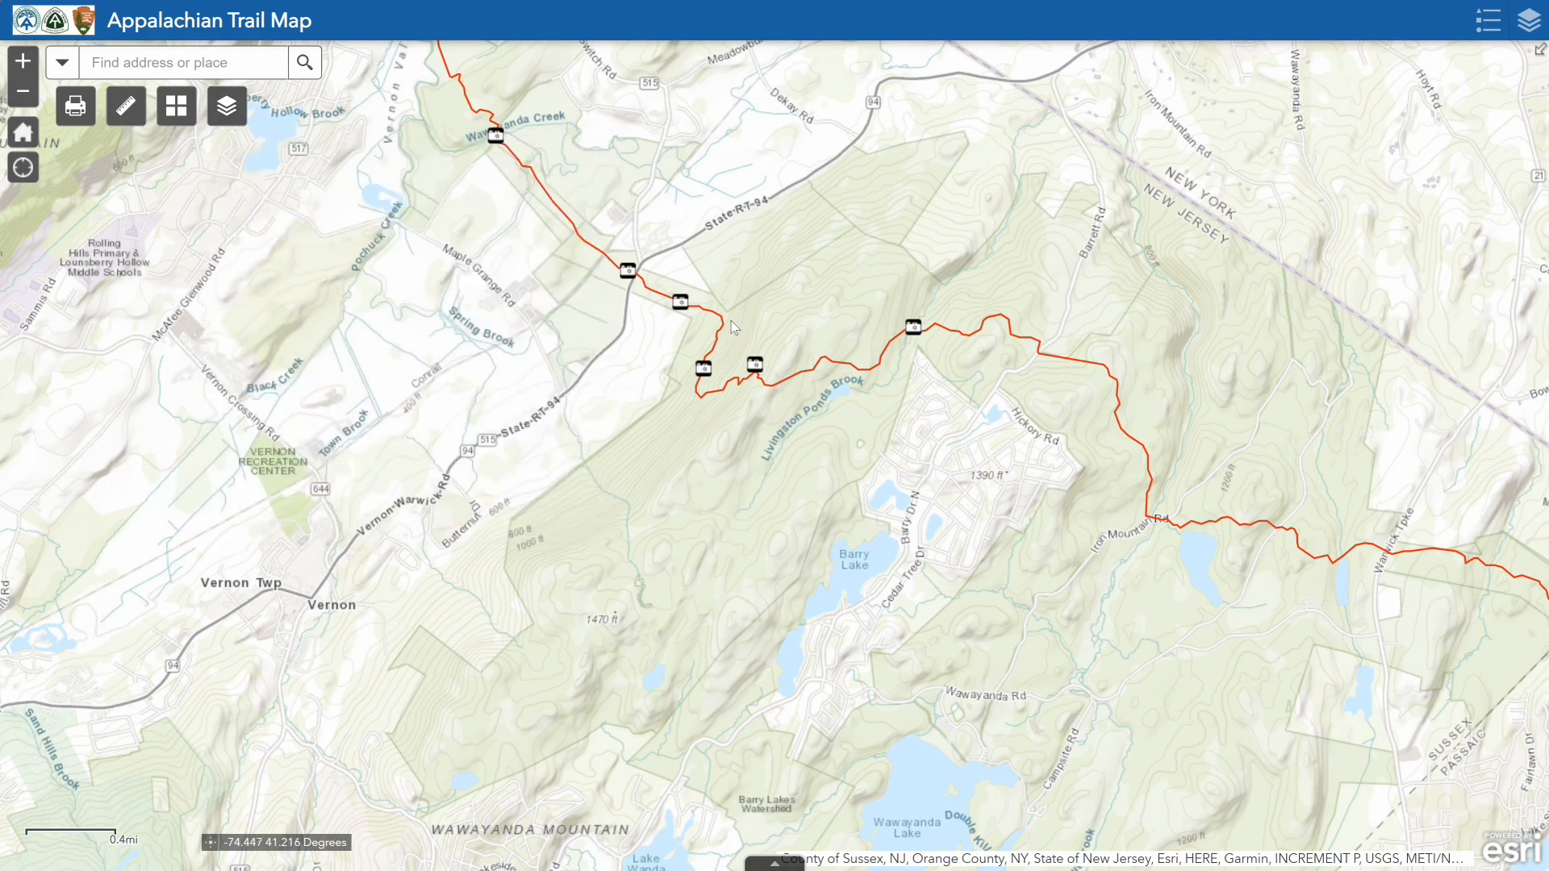
Open the Pinwheel Vista popup and copy the map coordinates of its location
click(754, 367)
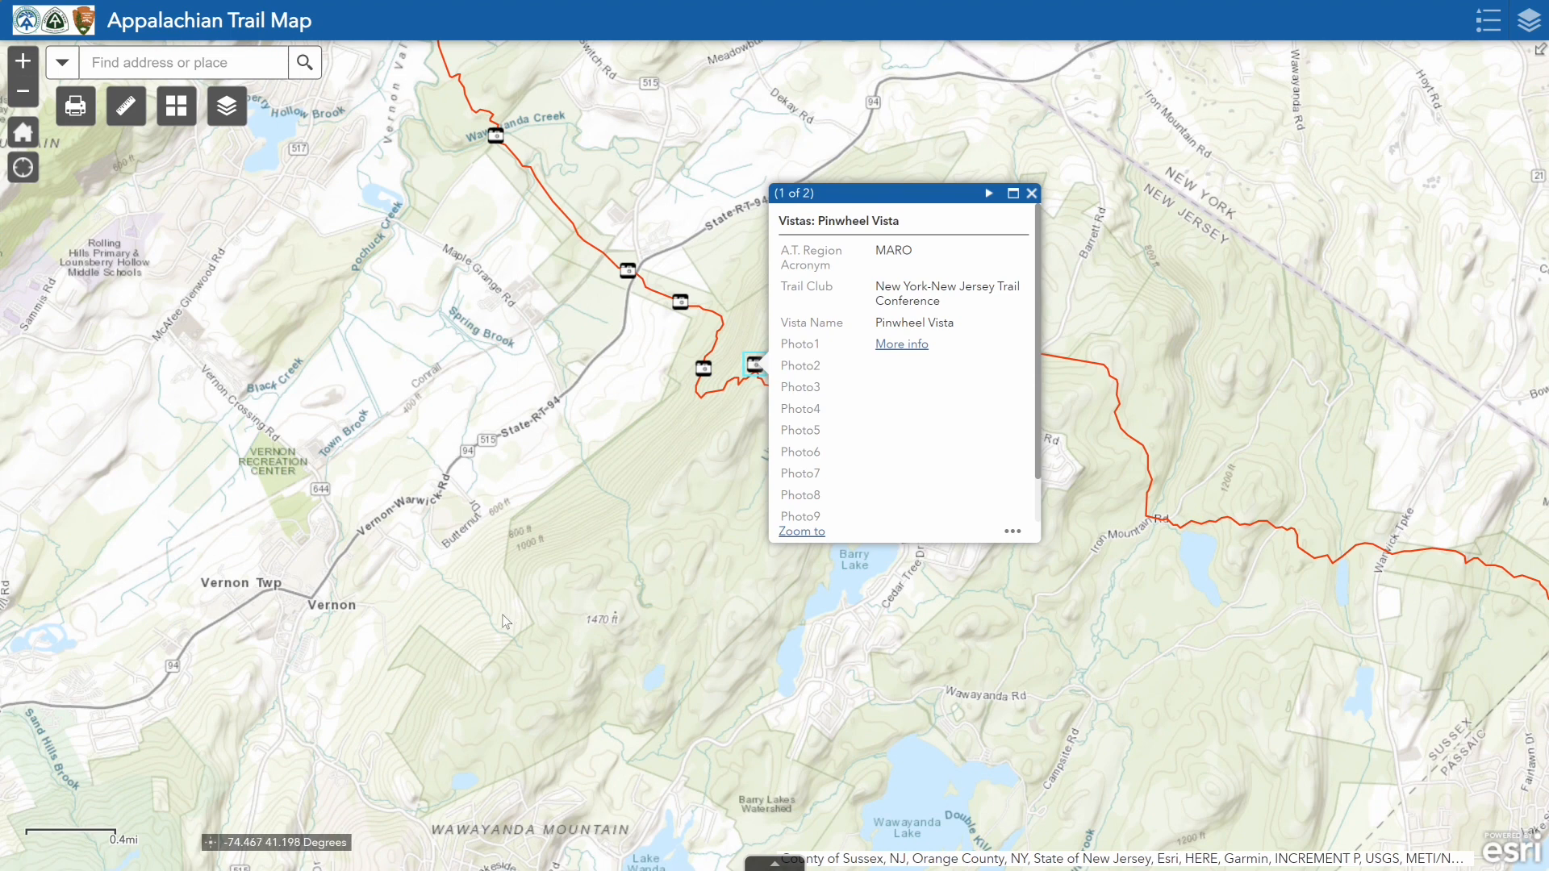
click(211, 843)
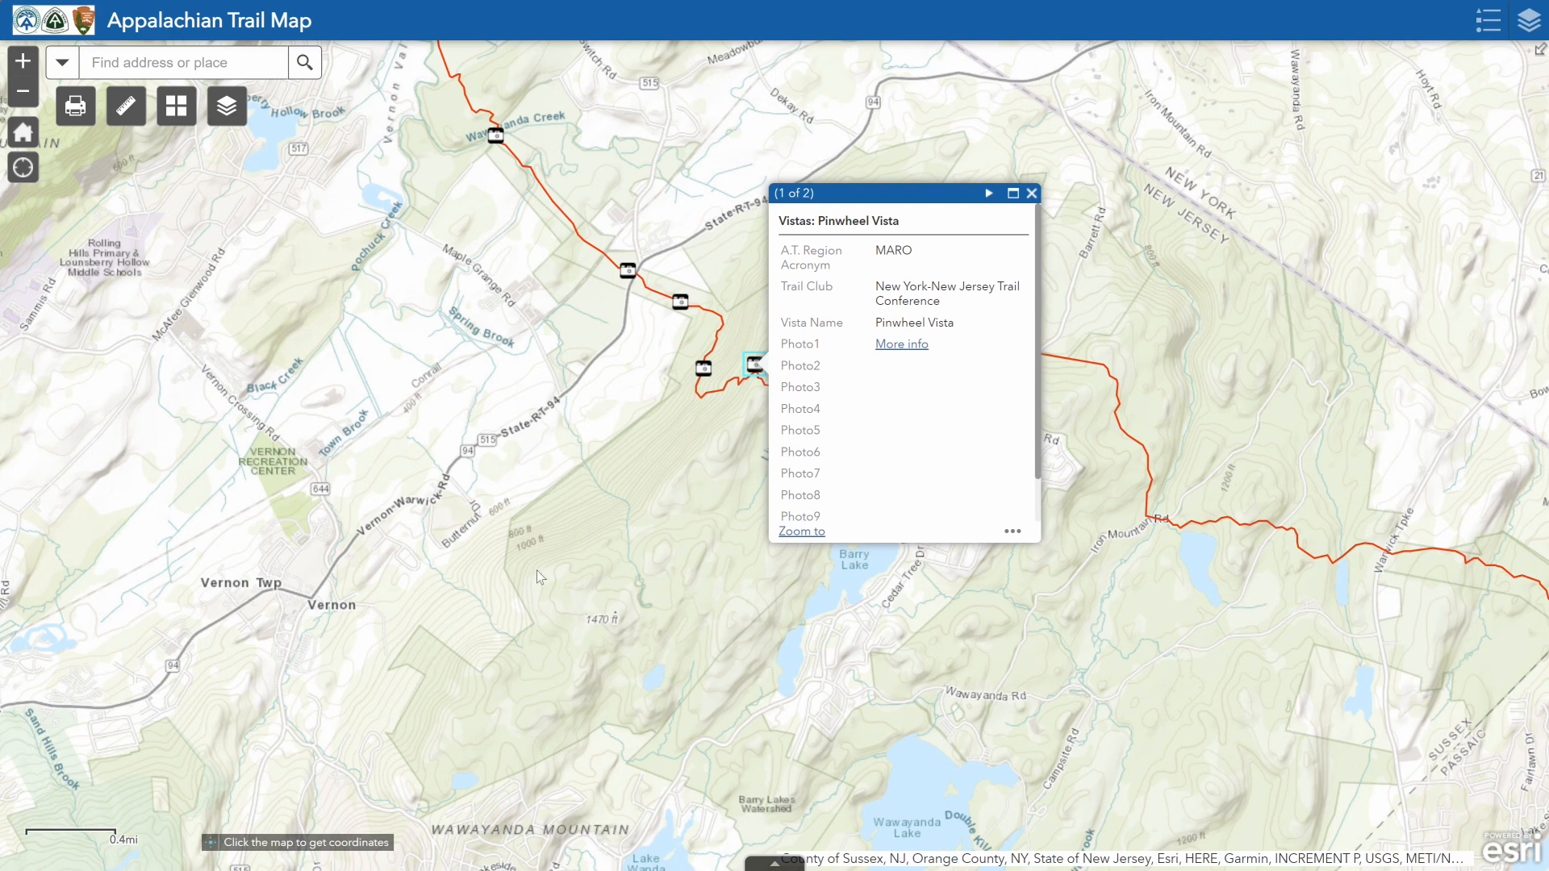
click(754, 372)
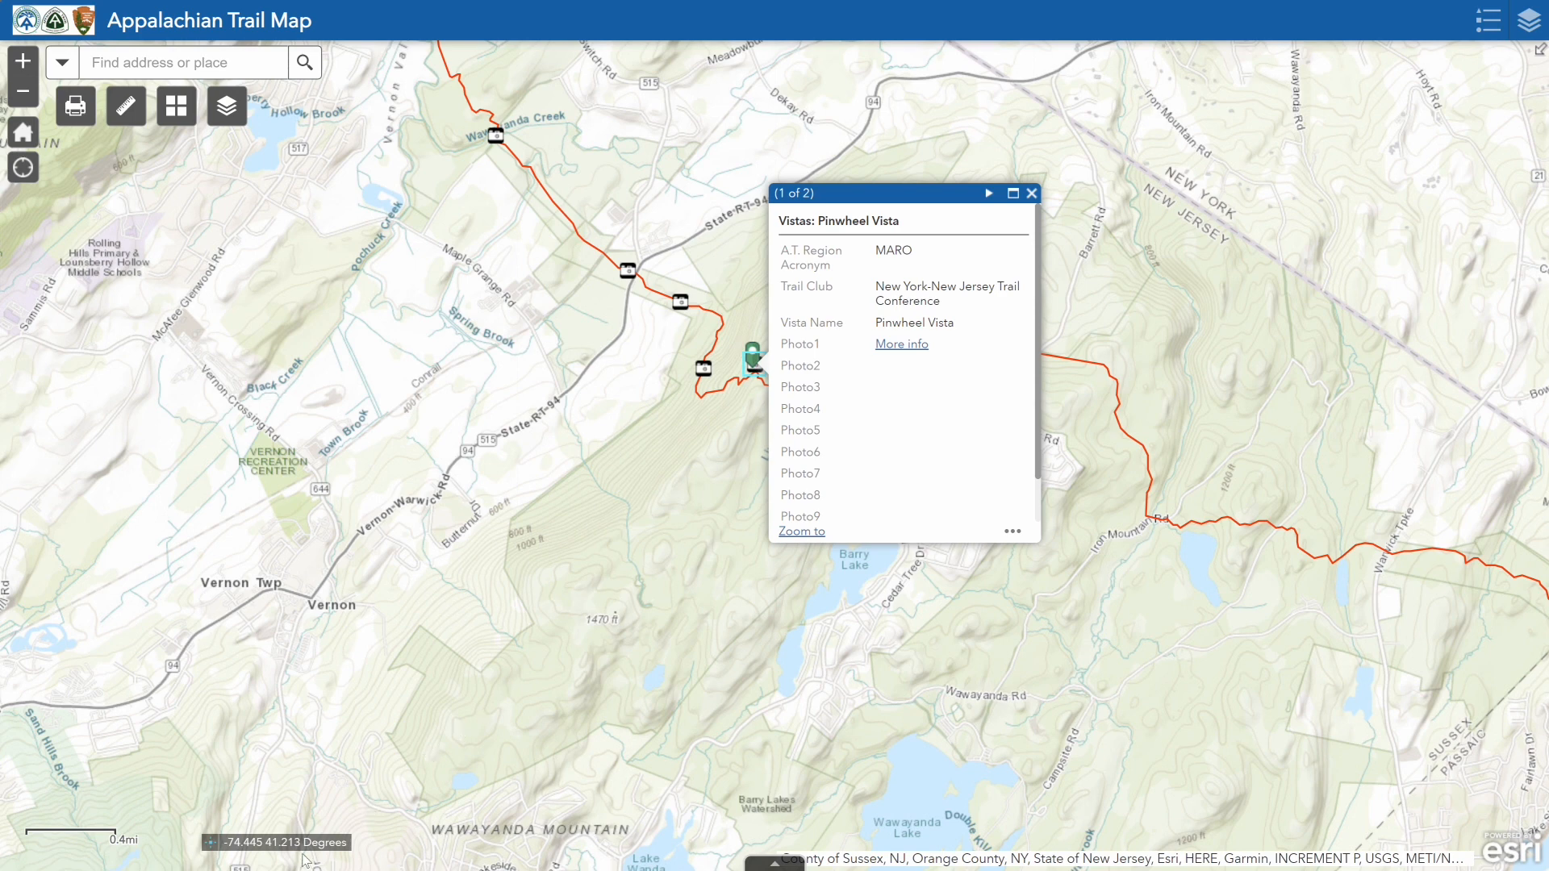
drag(304, 851, 223, 849)
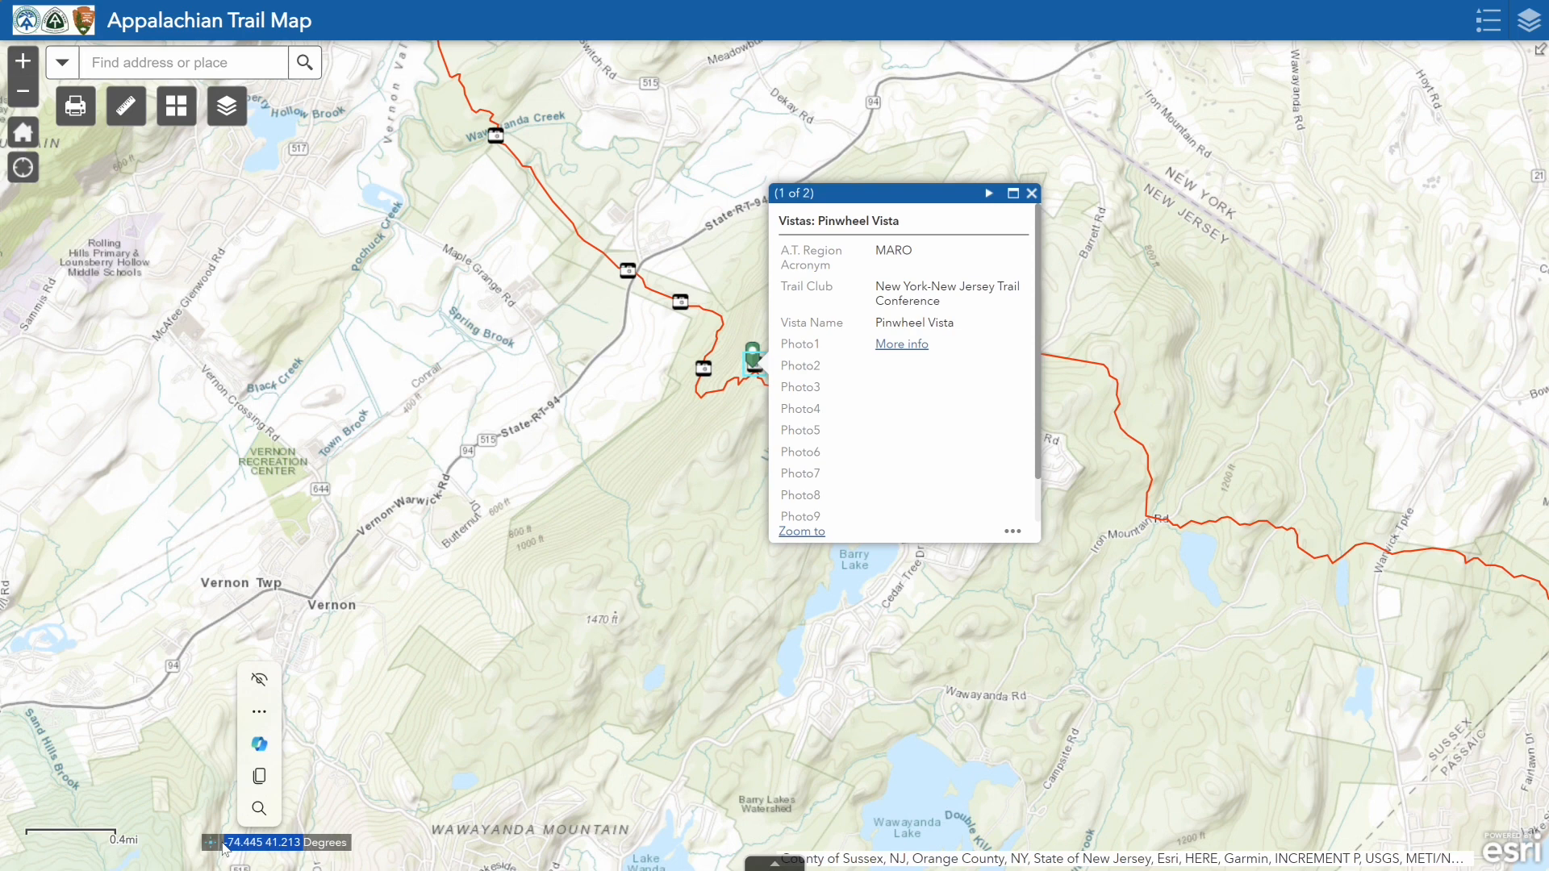
key(ctrl+c)
Switch to Mapy.cz, search for pinwheel vista, open the result and copy its GPS coordinates
key(alt+Tab)
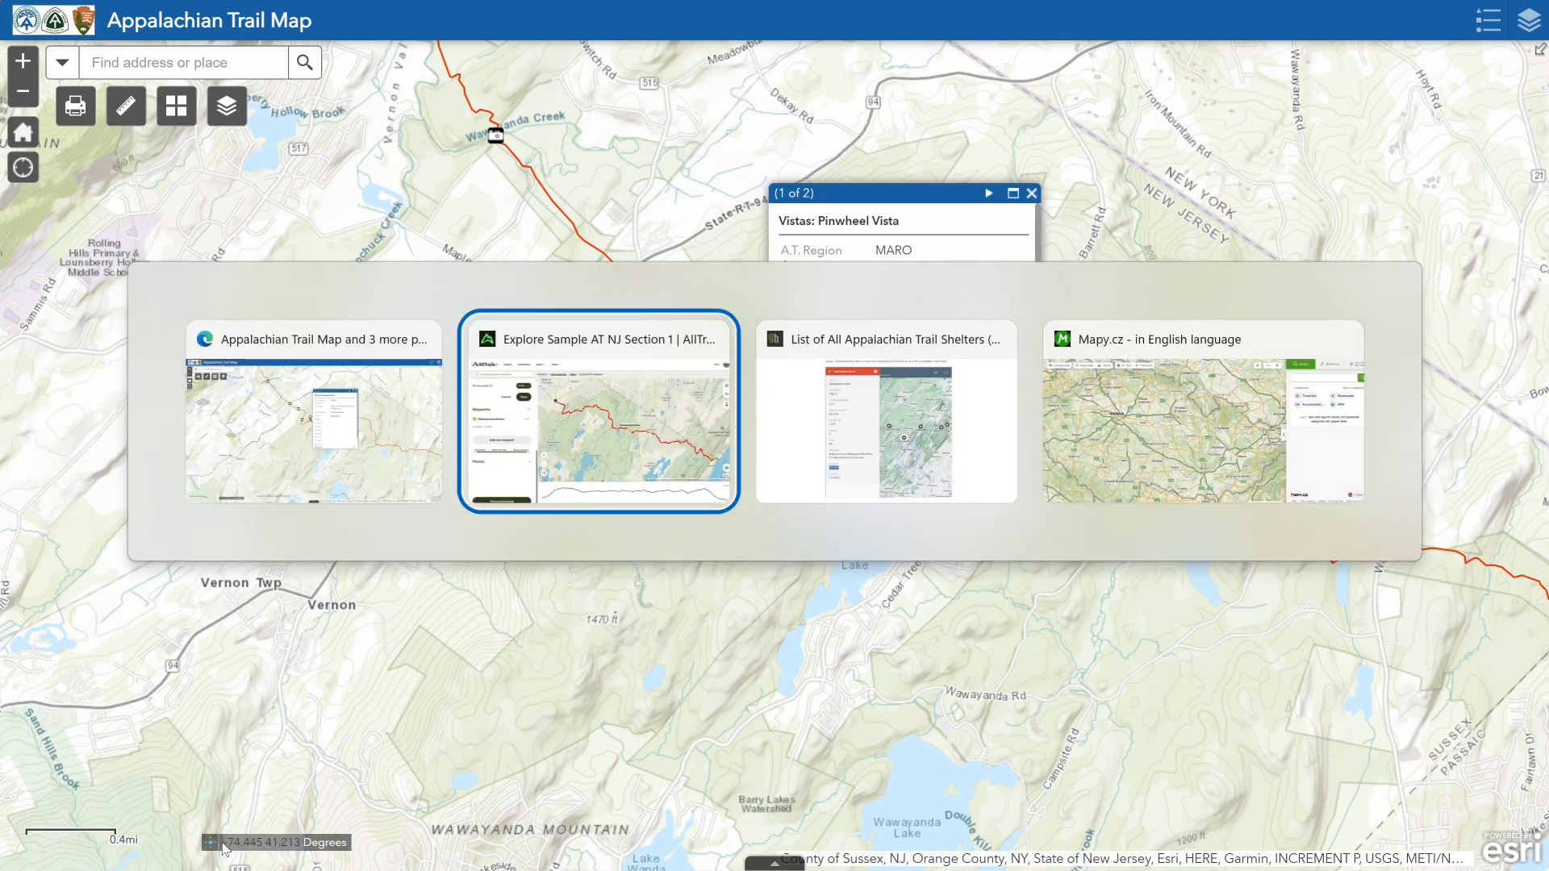
key(alt+Tab)
key(alt+Tab)
text(pinwheel )
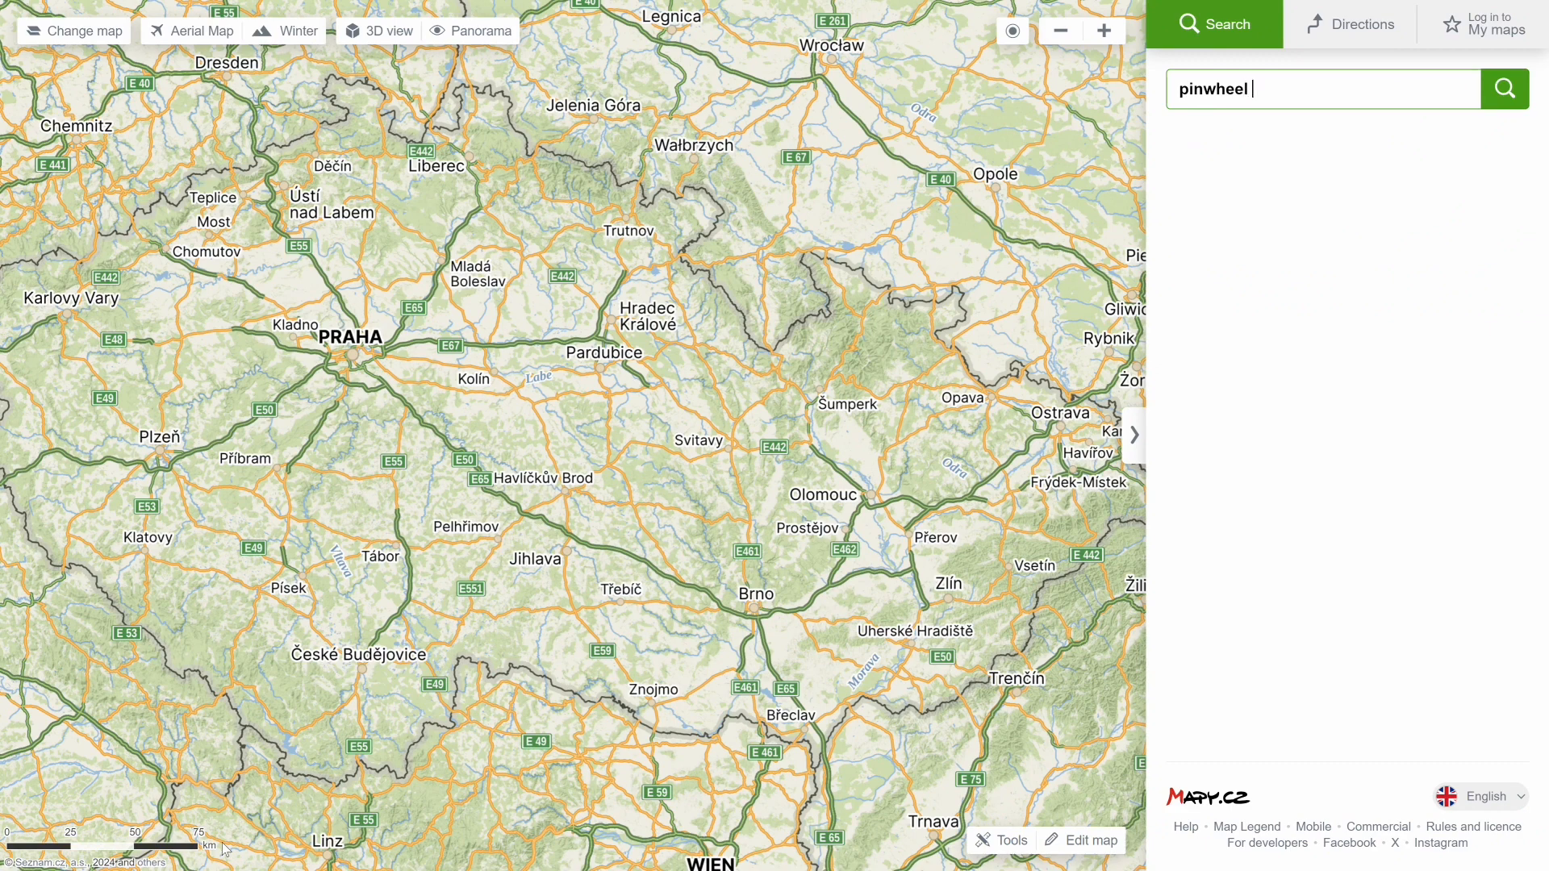
text(vista)
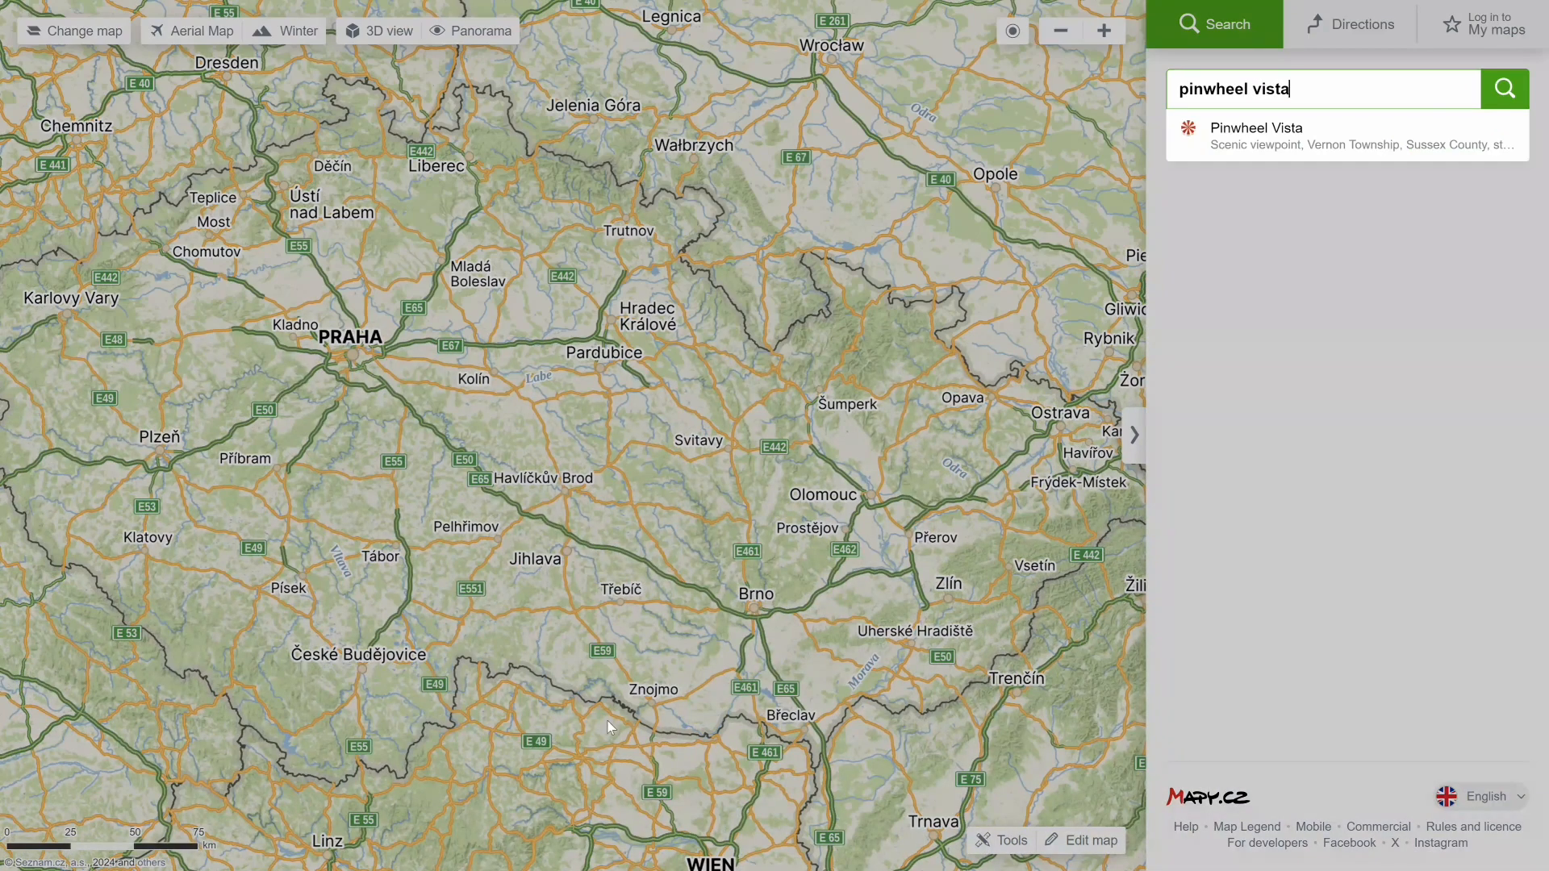
click(1259, 136)
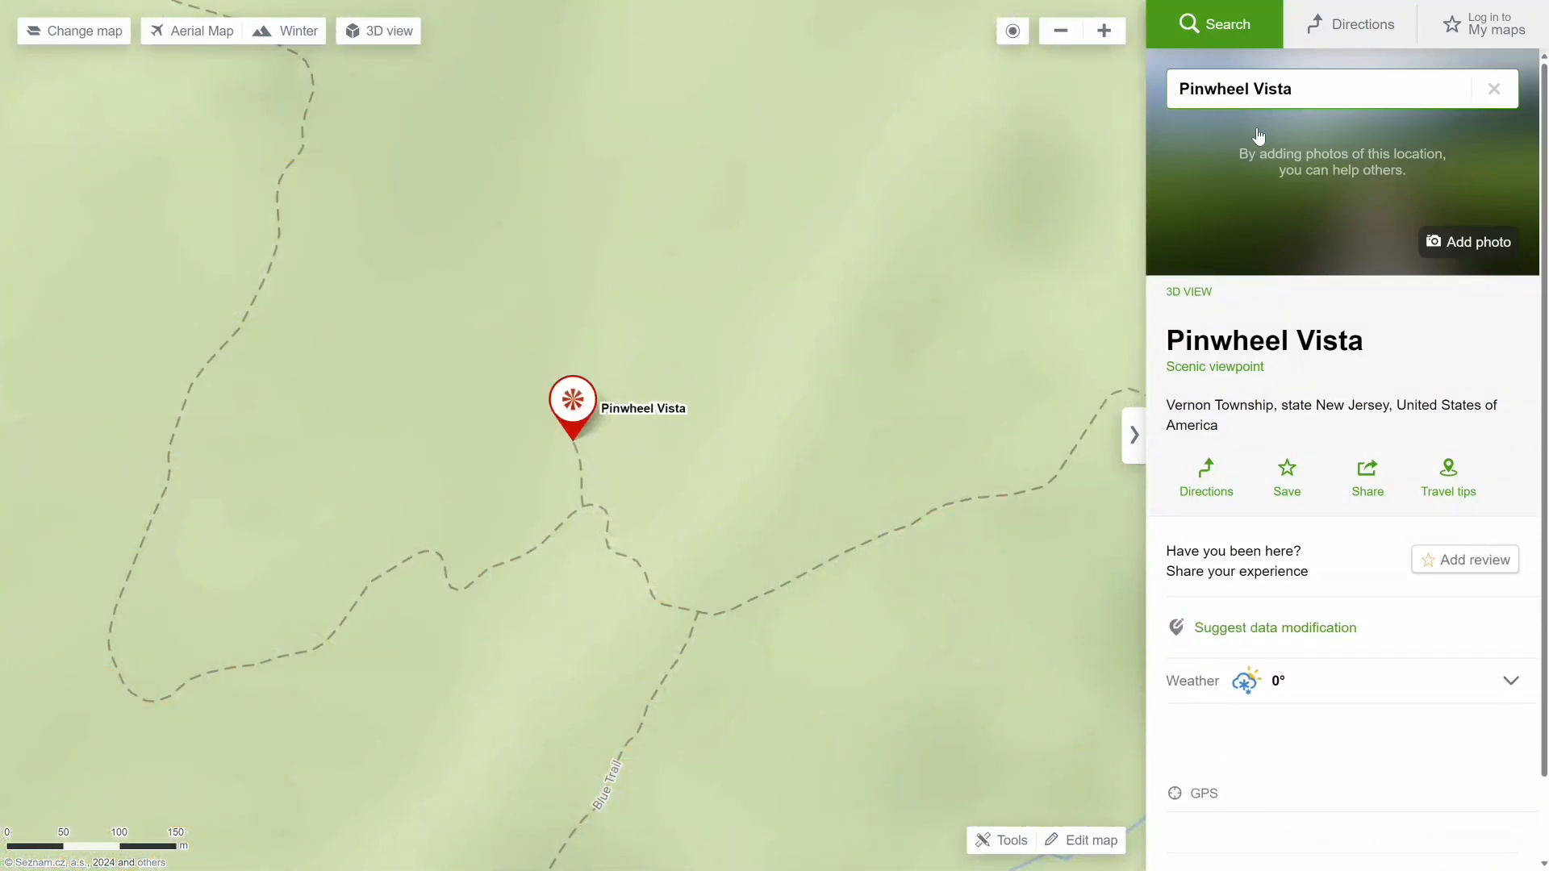
click(1202, 795)
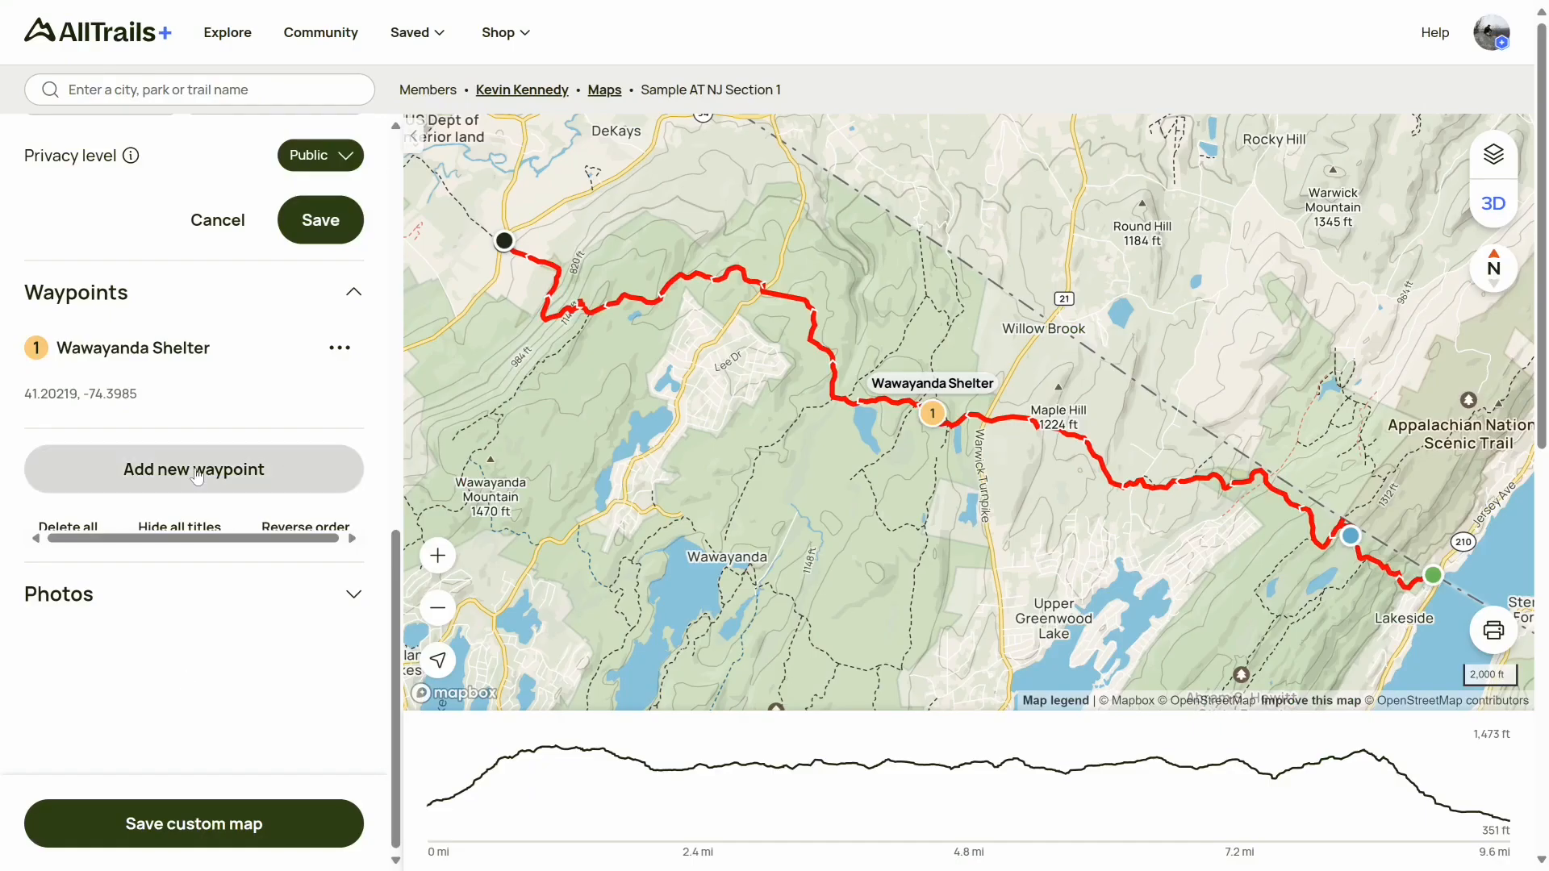
Add a new waypoint to the map and title it Pinwheel Vista
click(197, 477)
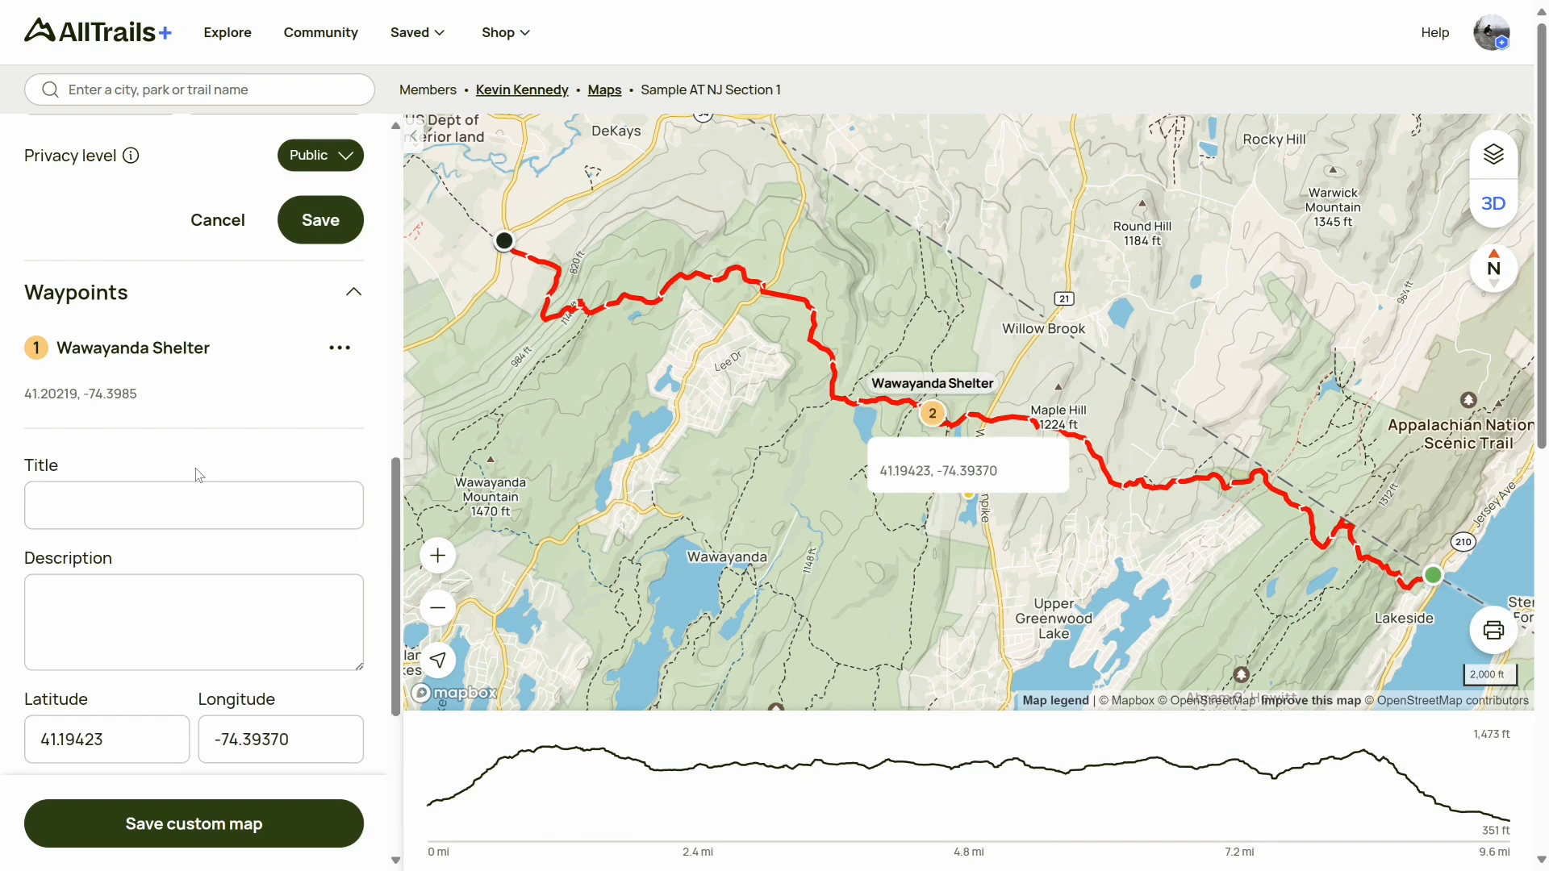
click(320, 501)
text(Pinwheel)
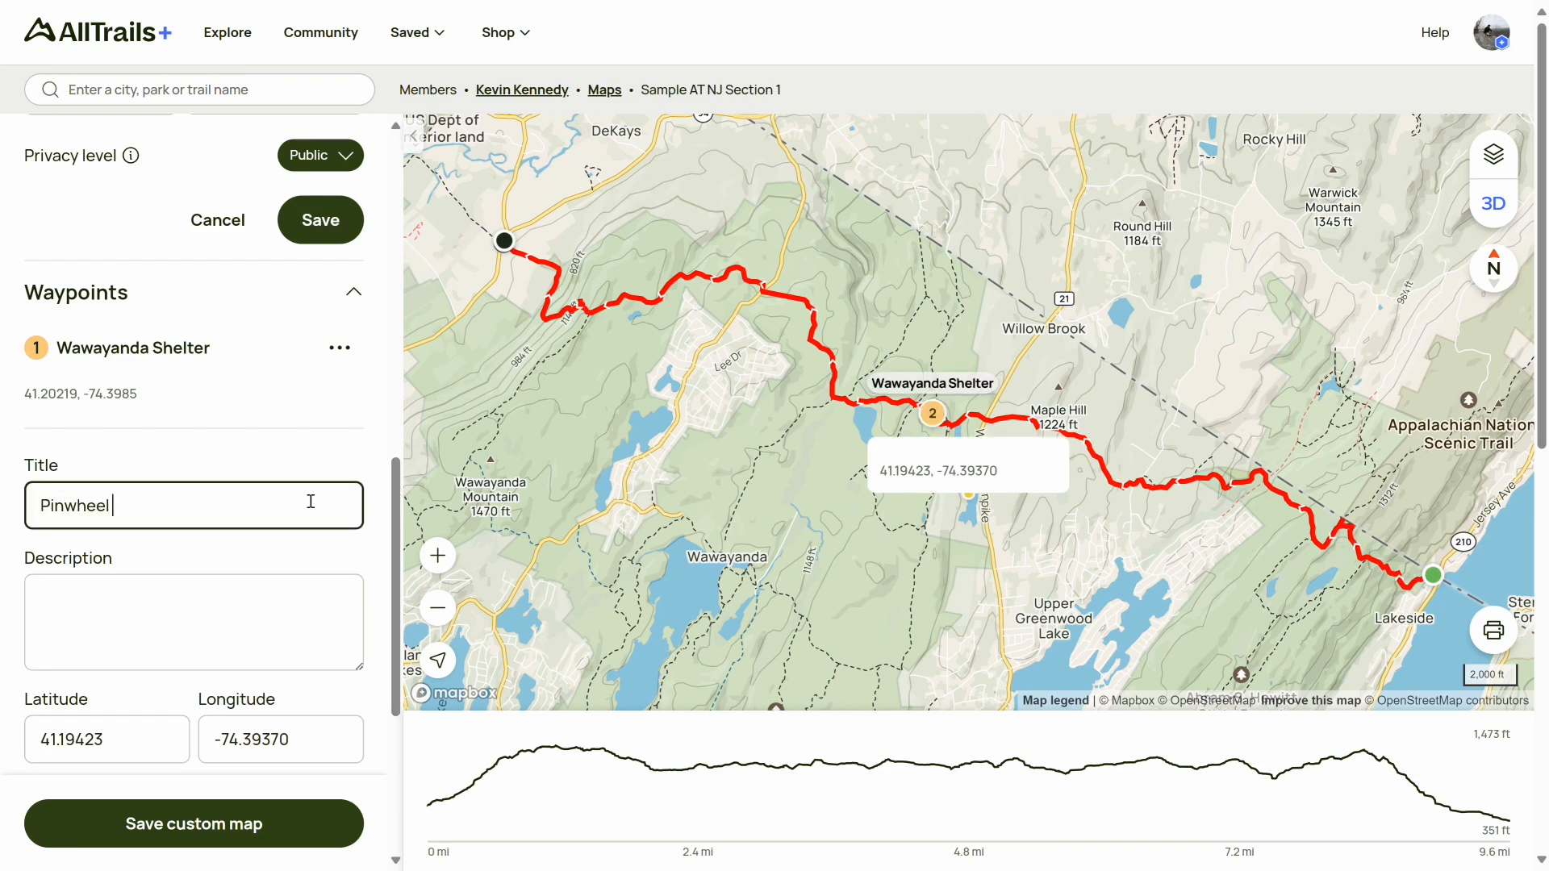
text( Vista)
Enter latitude 41.2135753 and longitude -74.4452342 copied from Mapy.cz, and submit the Pinwheel Vista waypoint
drag(114, 741, 20, 741)
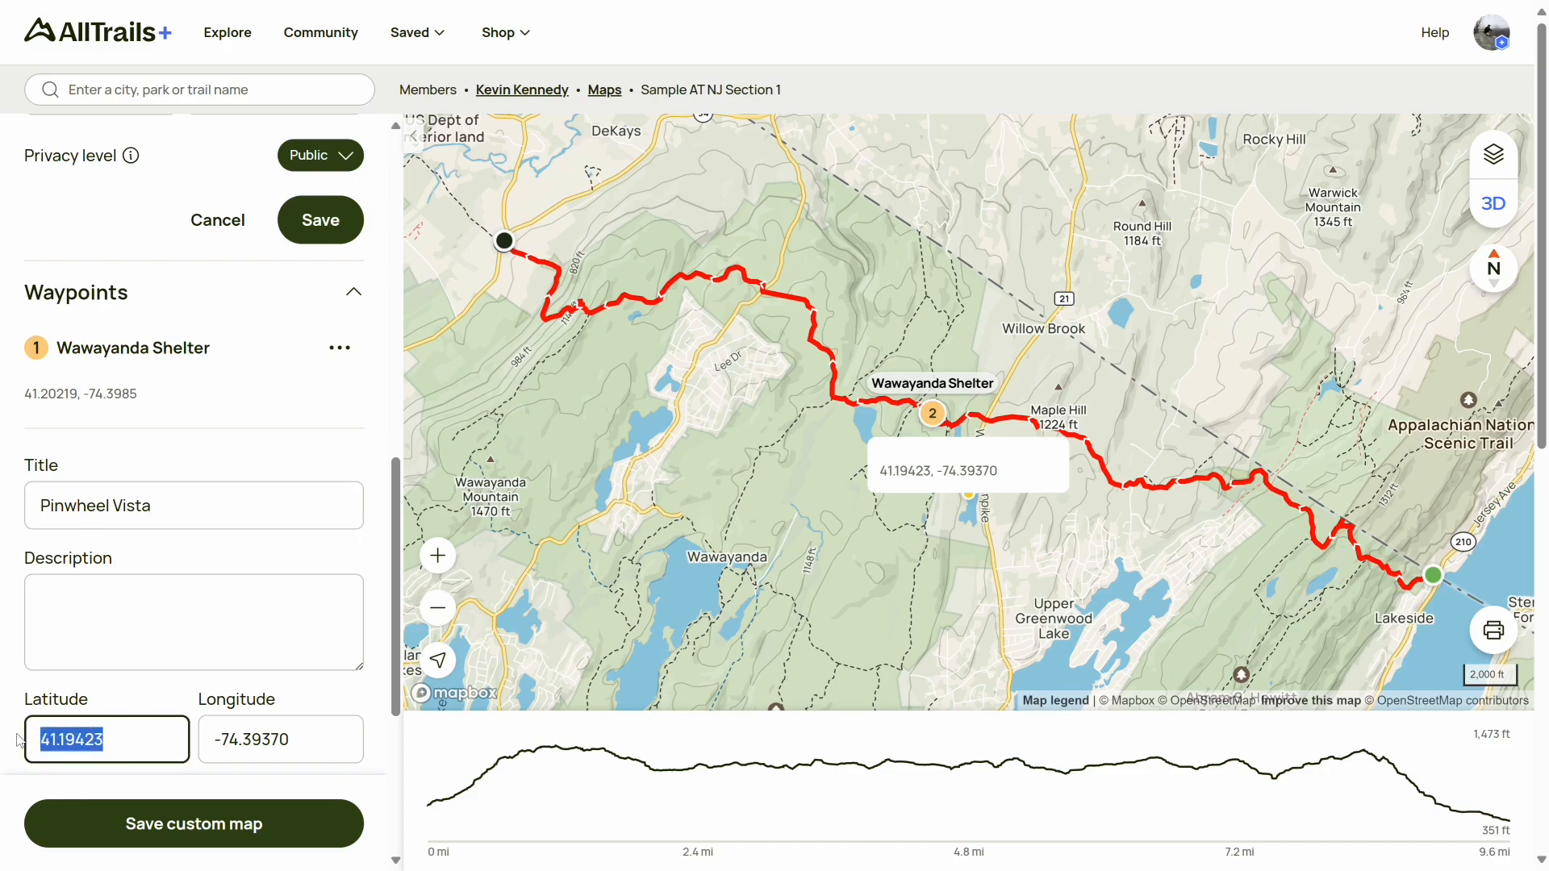
key(alt+Tab)
drag(1289, 829, 1361, 829)
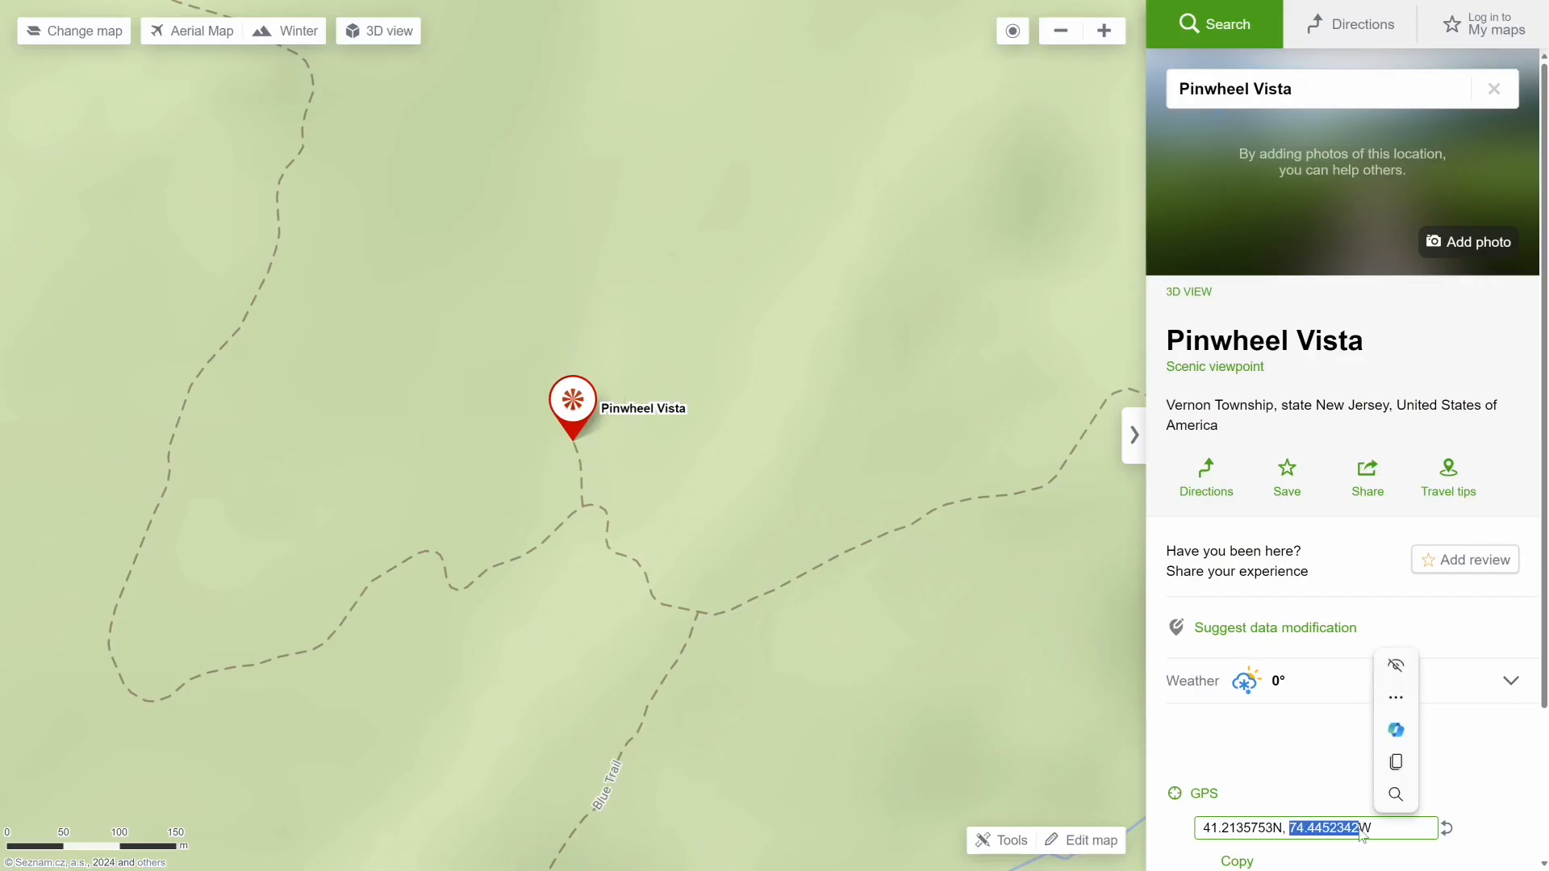
key(ctrl+c)
key(alt+Tab)
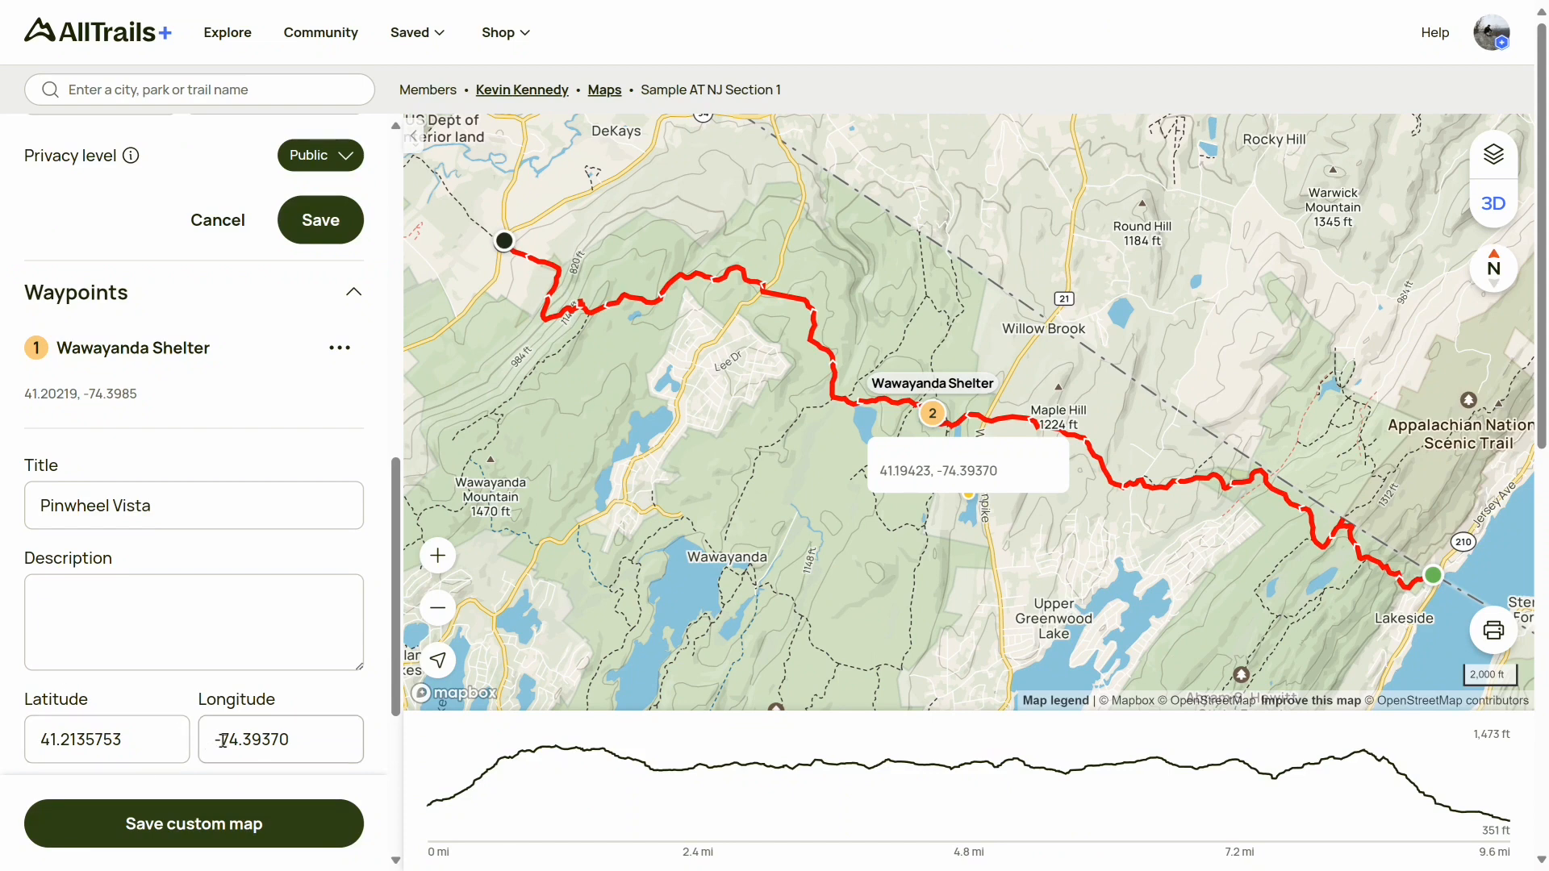
drag(224, 739, 332, 763)
key(ctrl+v)
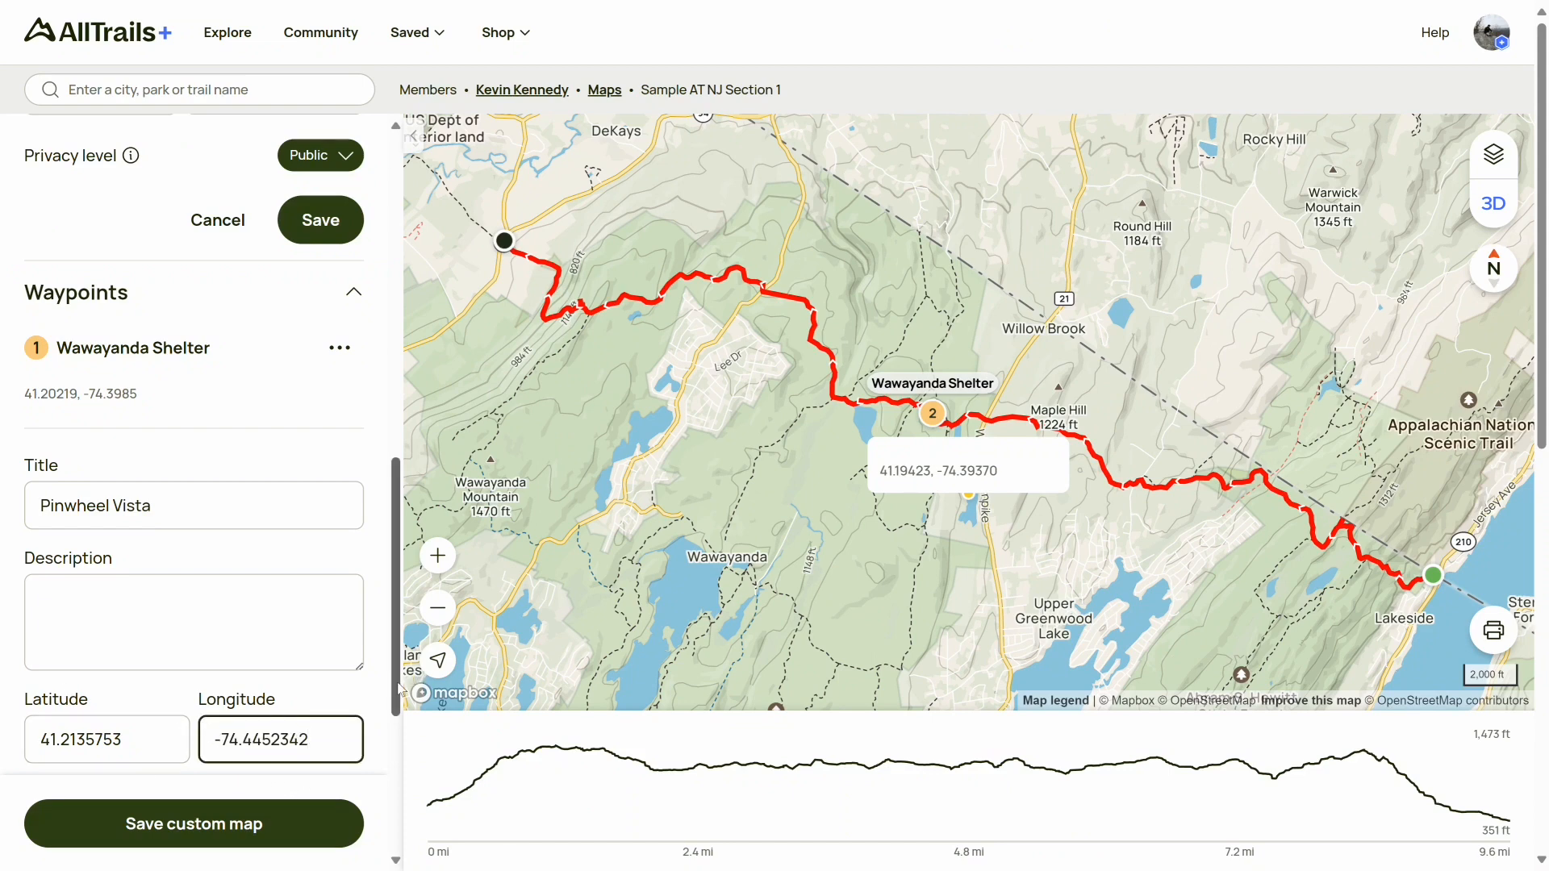
scroll(402, 691, down, 2)
click(331, 724)
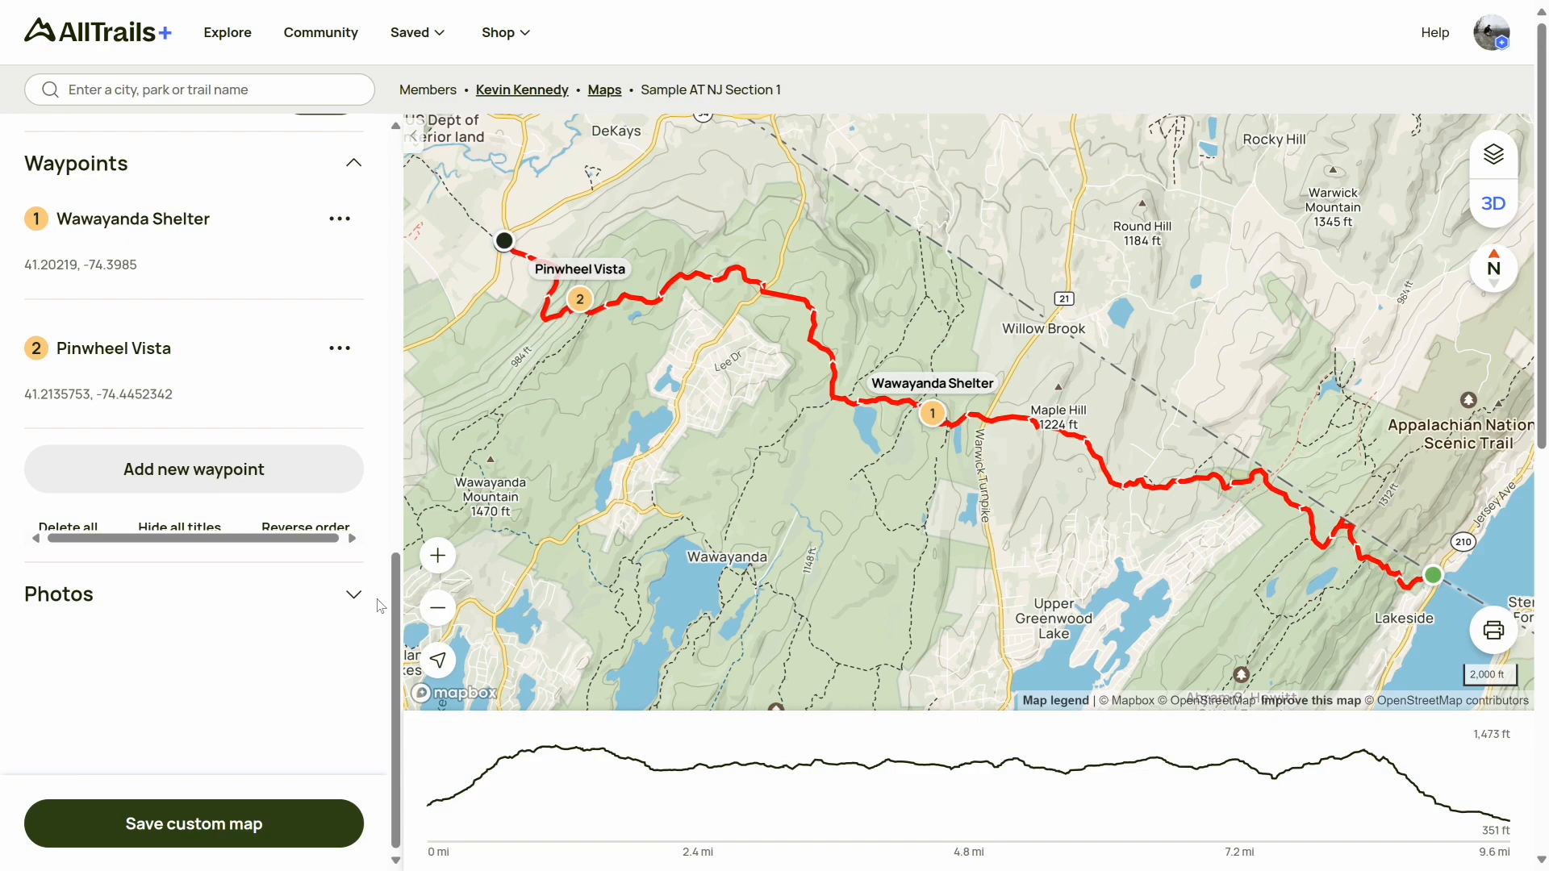
Add another new waypoint near the NY/NJ state boundary crossing and title it NY/NJ State Line
drag(1320, 504, 873, 351)
scroll(873, 350, up, 4)
scroll(903, 363, up, 4)
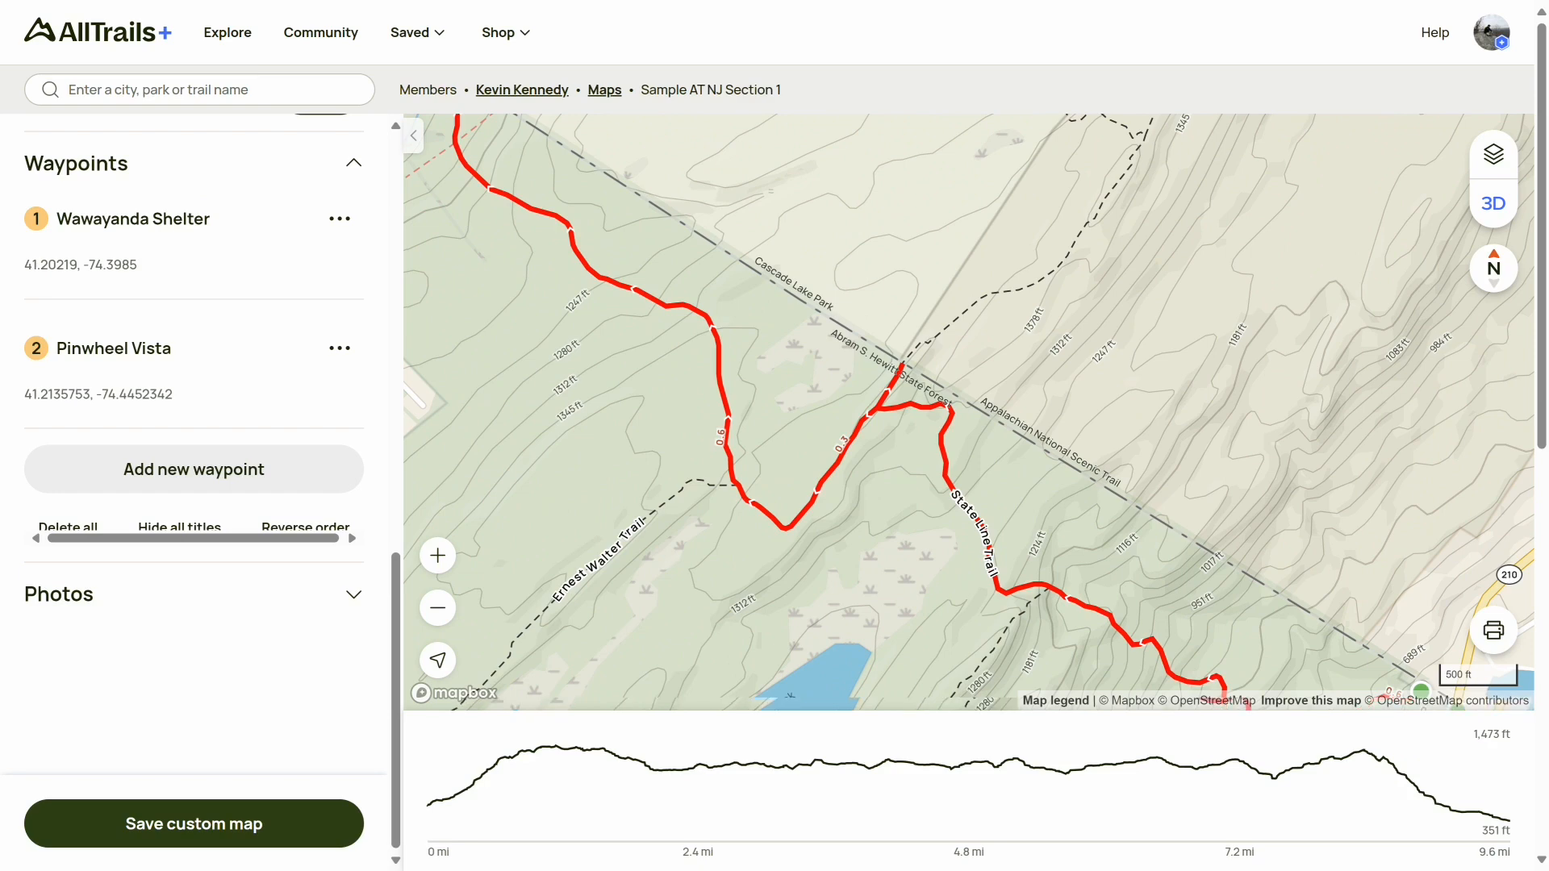
scroll(928, 384, up, 5)
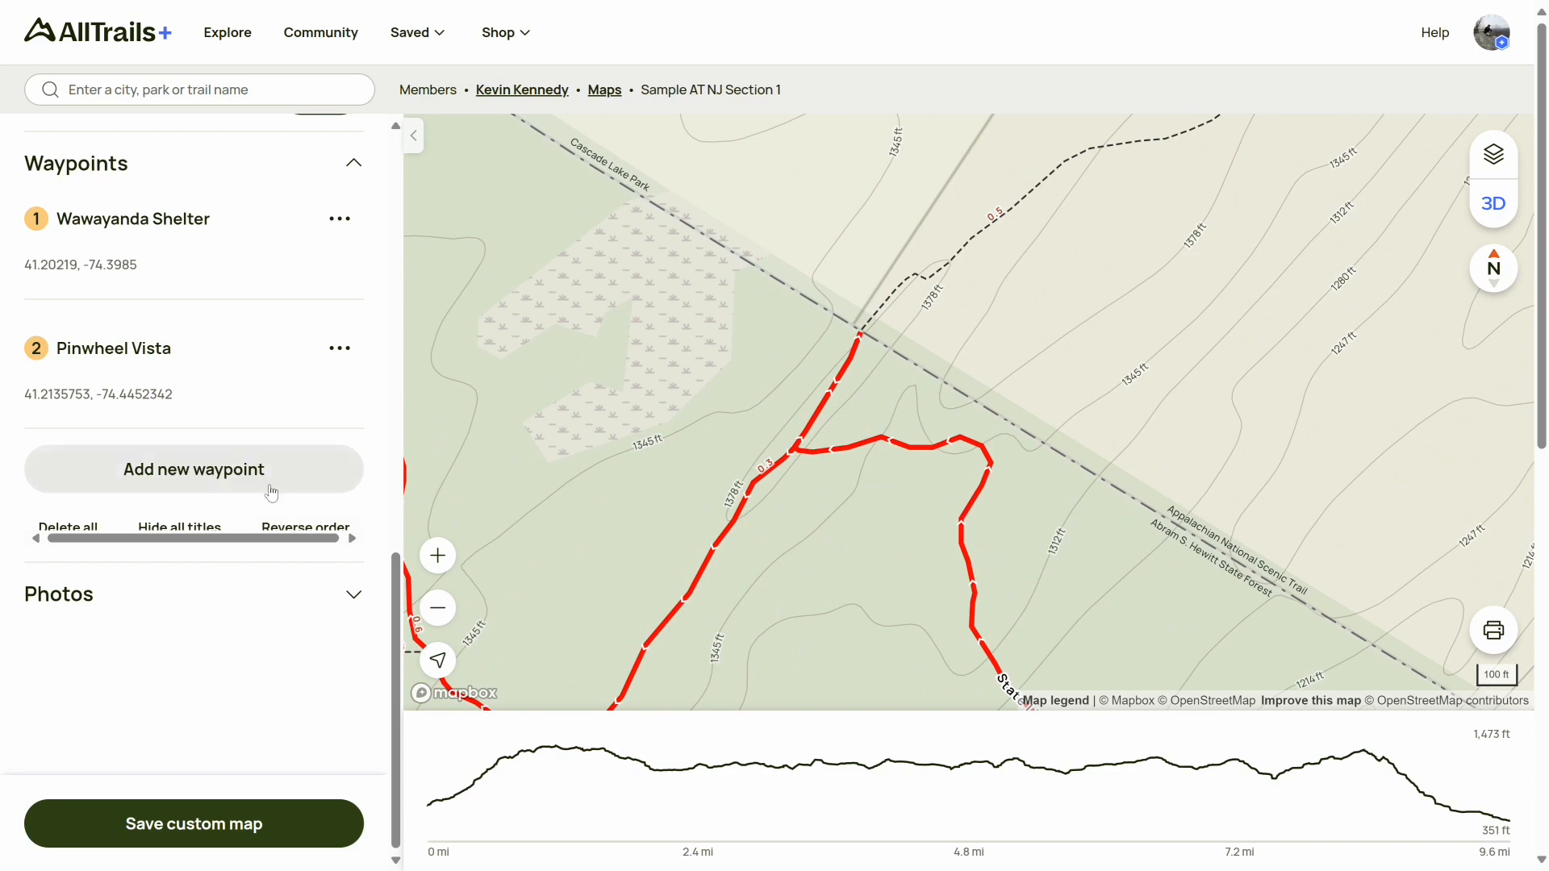
click(230, 477)
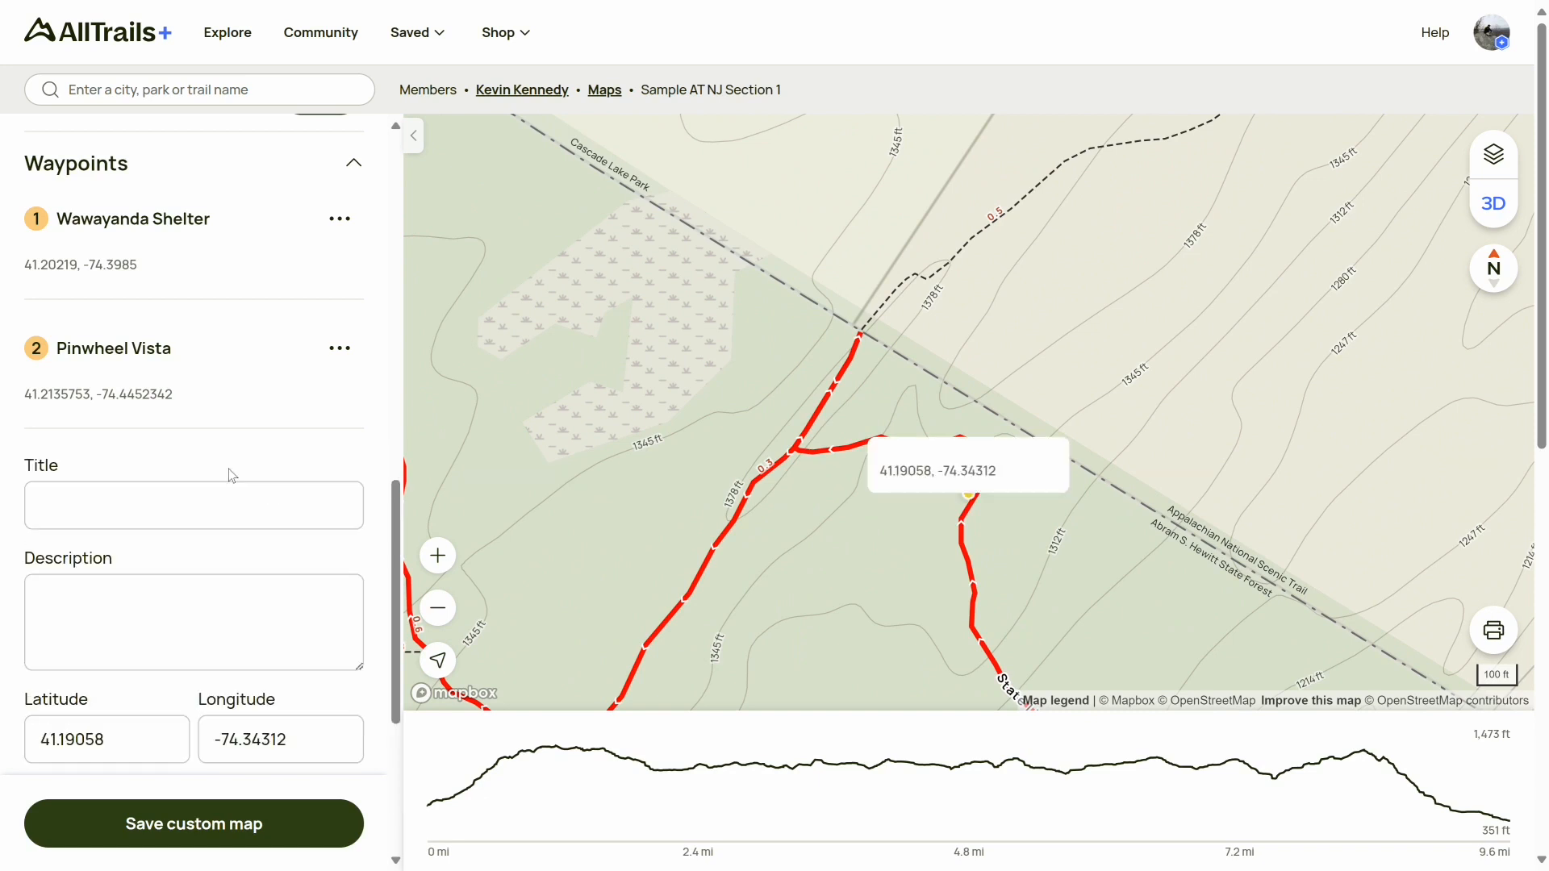
click(222, 503)
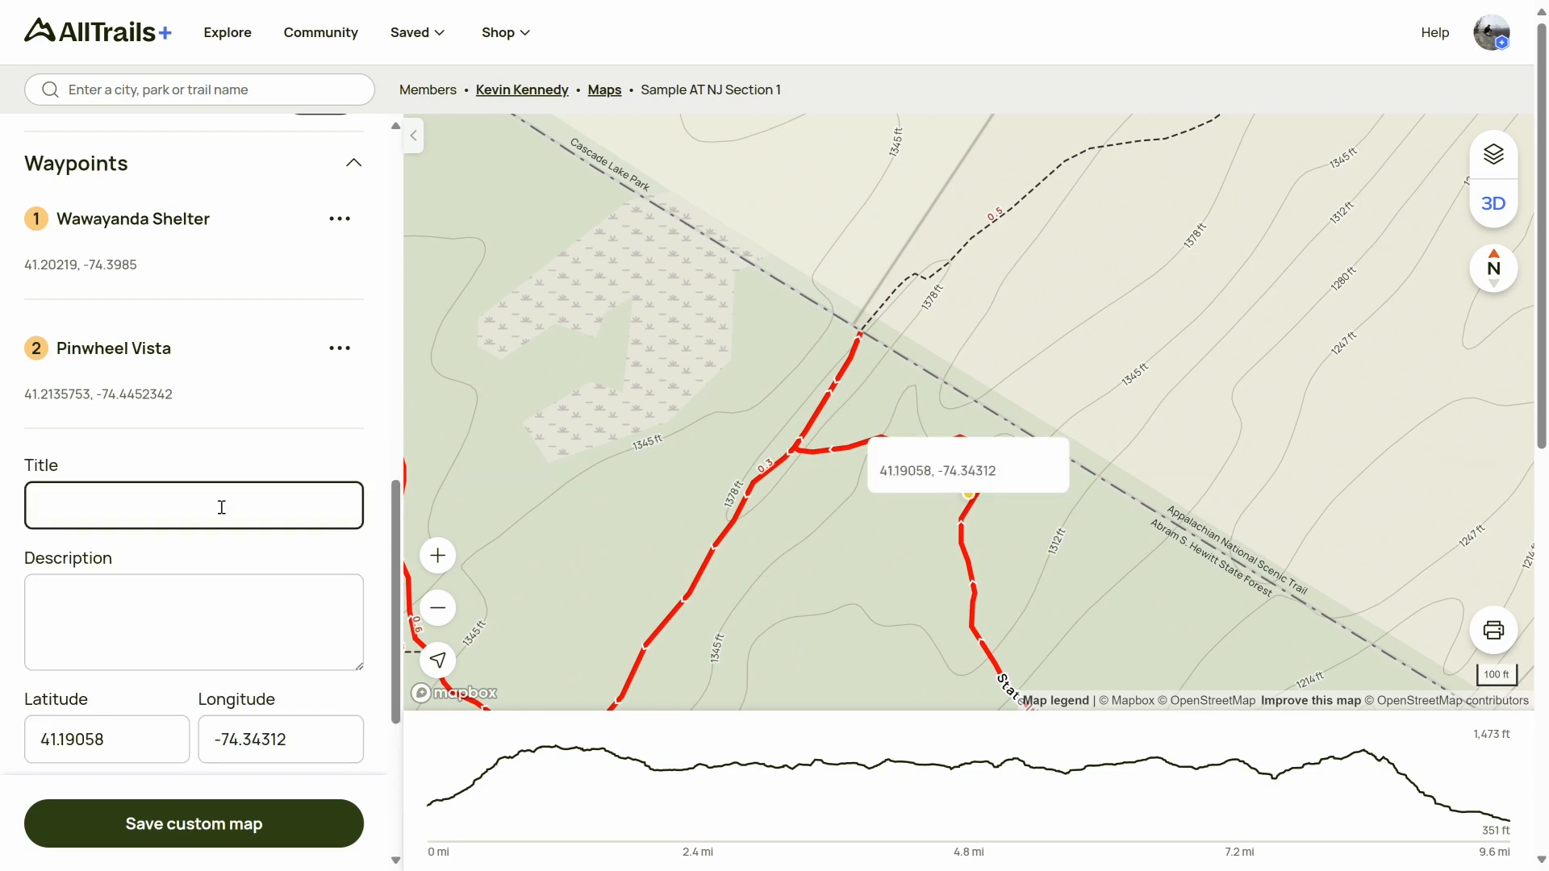
text(NY/NJ Stat)
text(e Line)
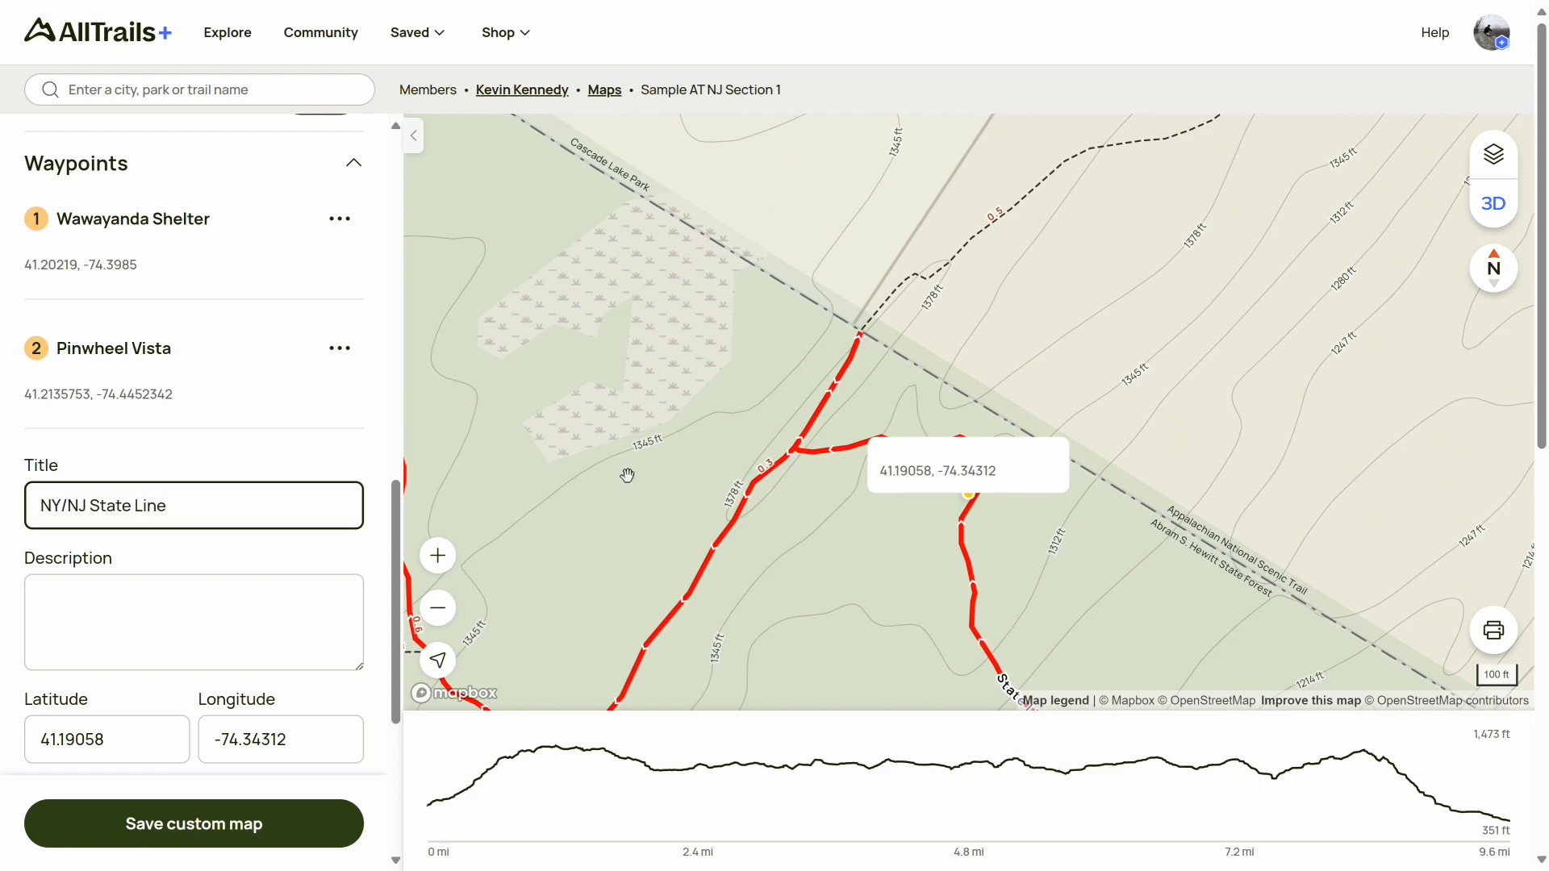
Move the new waypoint's marker onto the trail where it crosses the state boundary, then submit the waypoint
drag(968, 492, 861, 337)
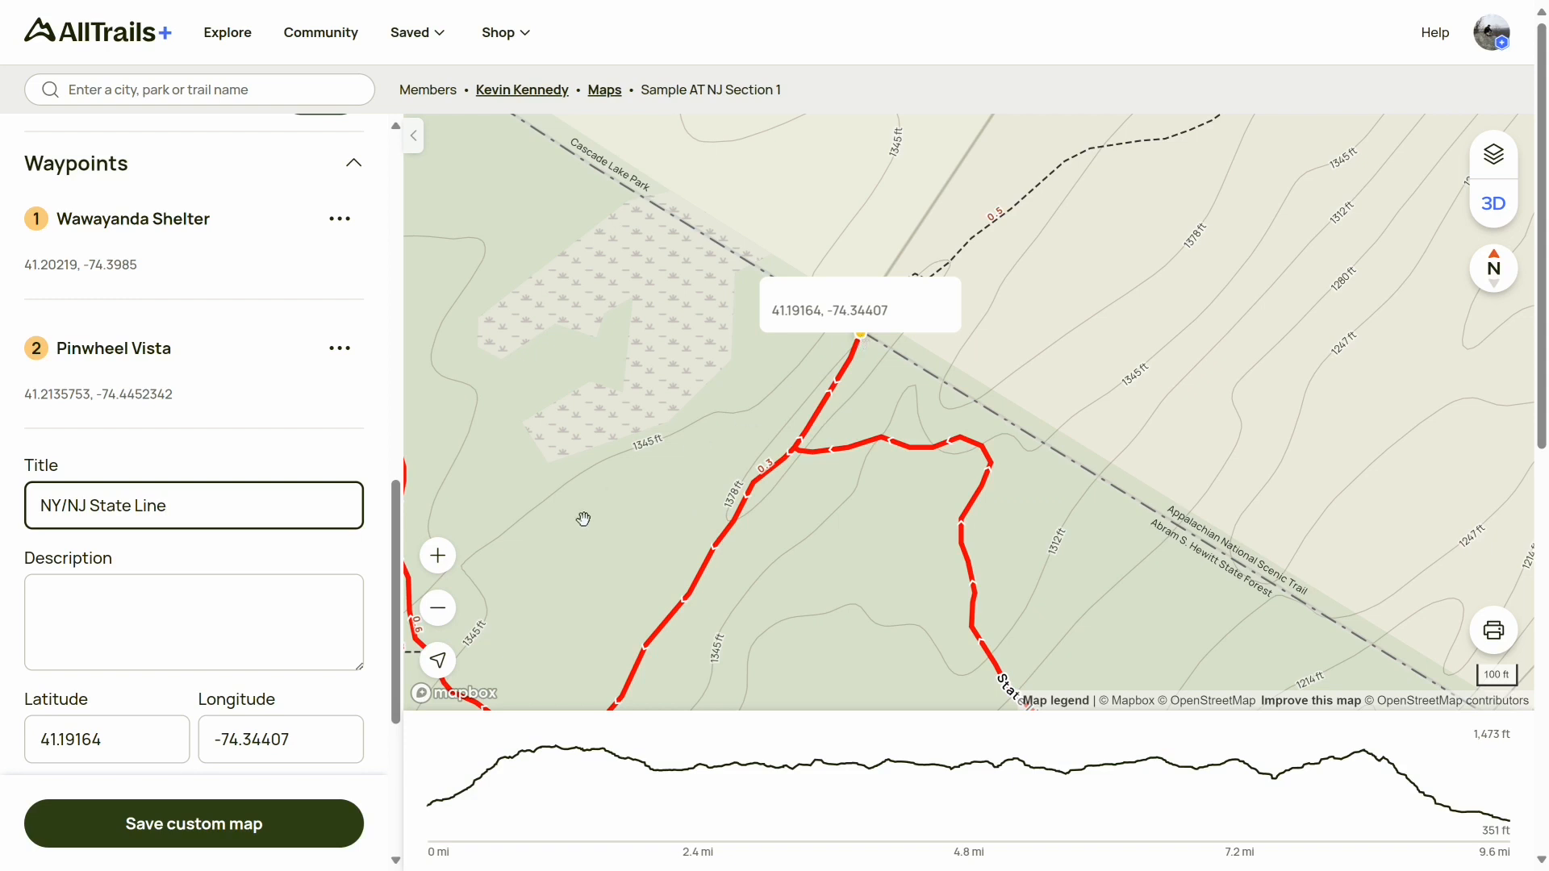
drag(396, 597, 383, 675)
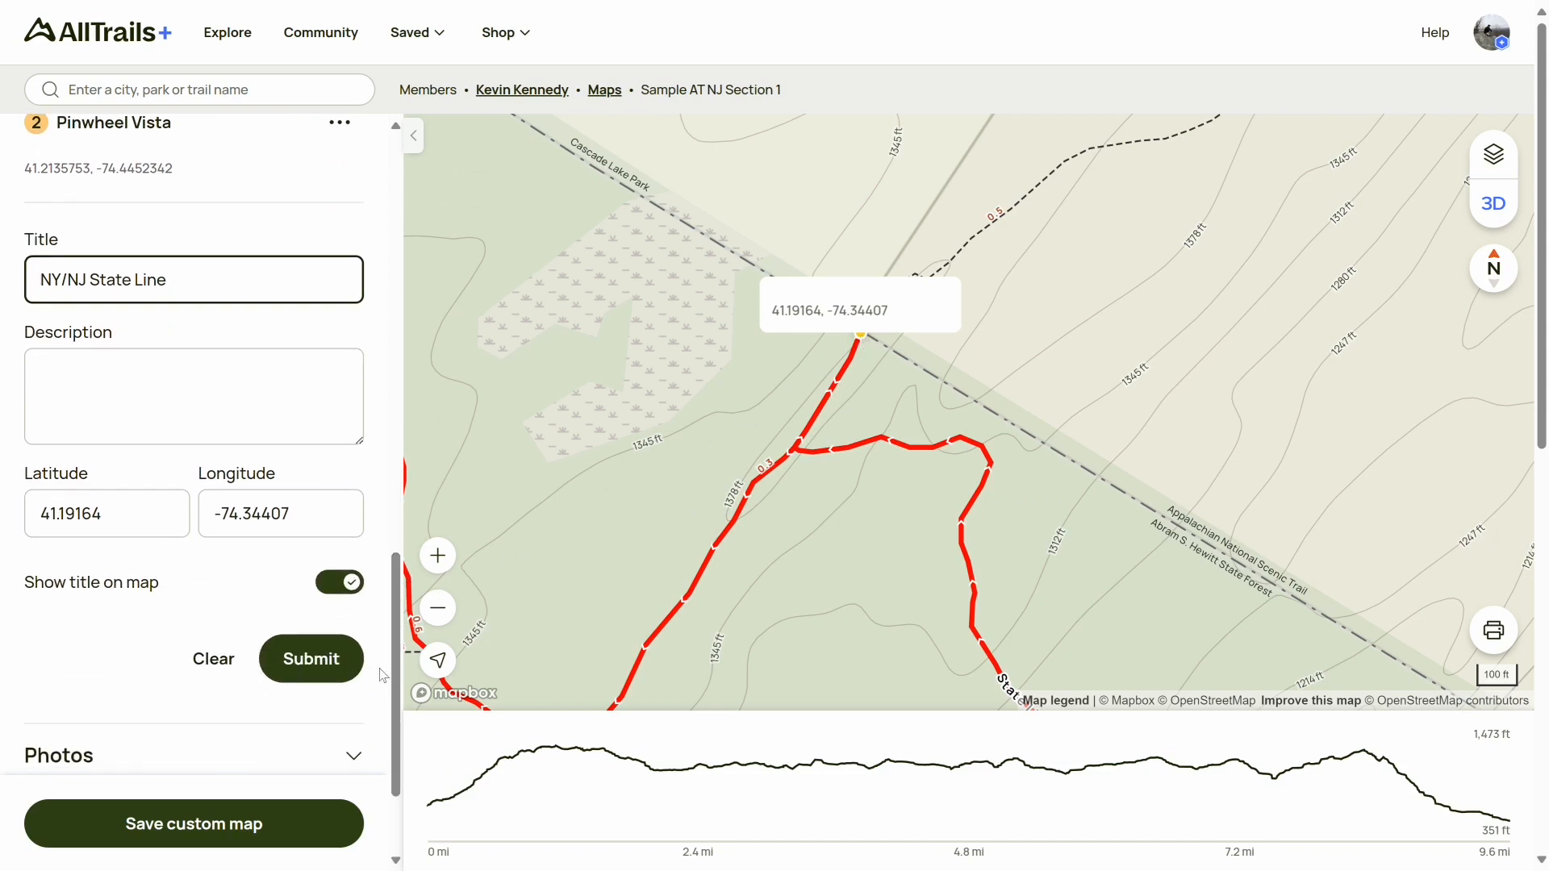
click(319, 669)
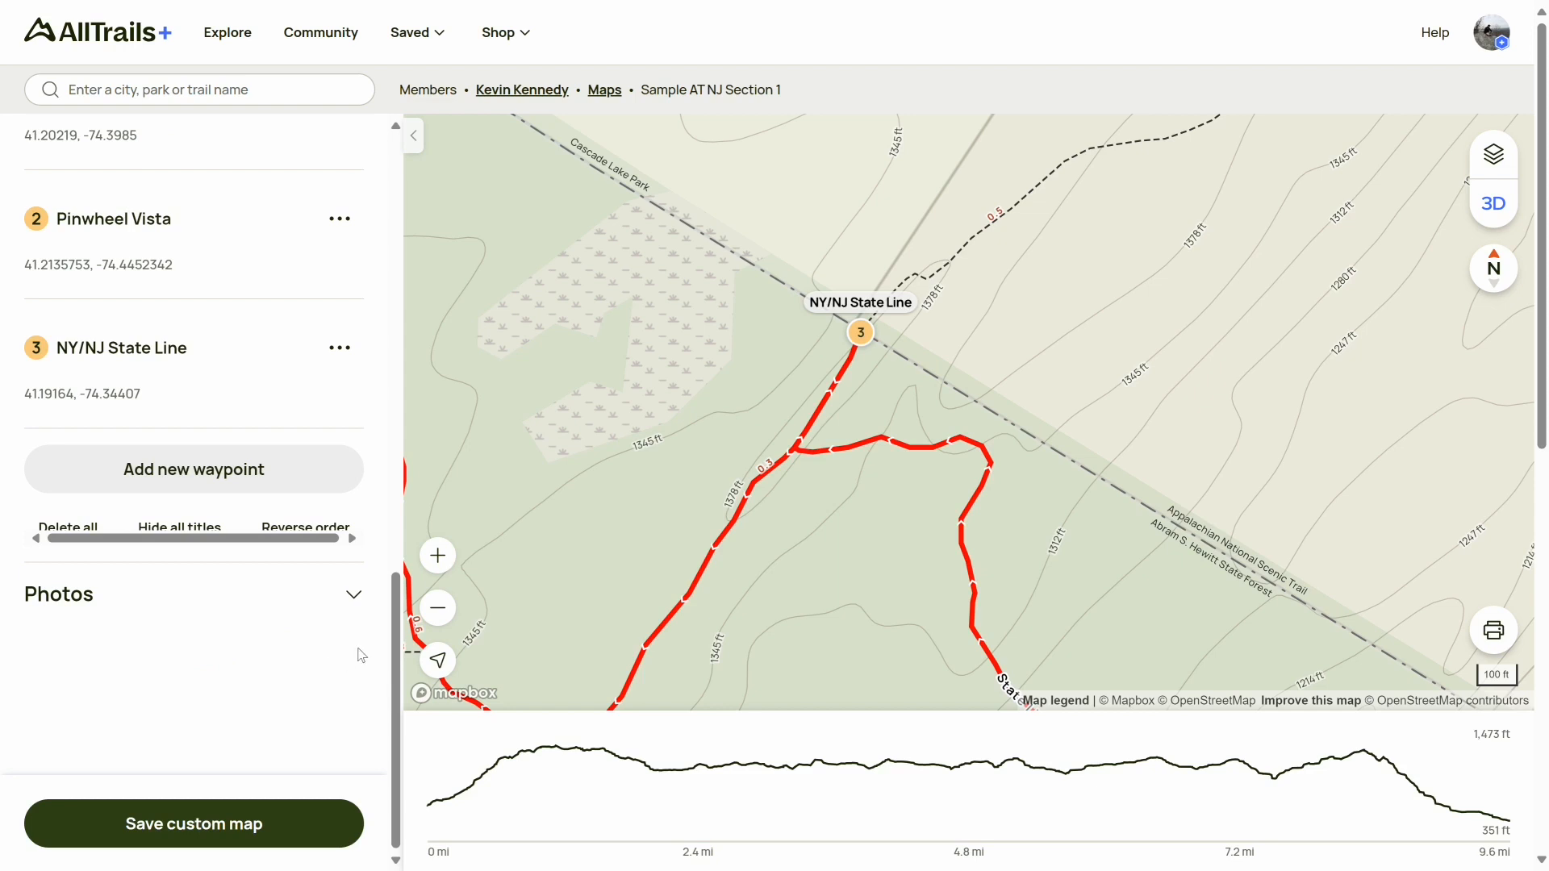
Sort the waypoints, moving NY/NJ State Line to first position, and save the custom map
drag(399, 645, 407, 579)
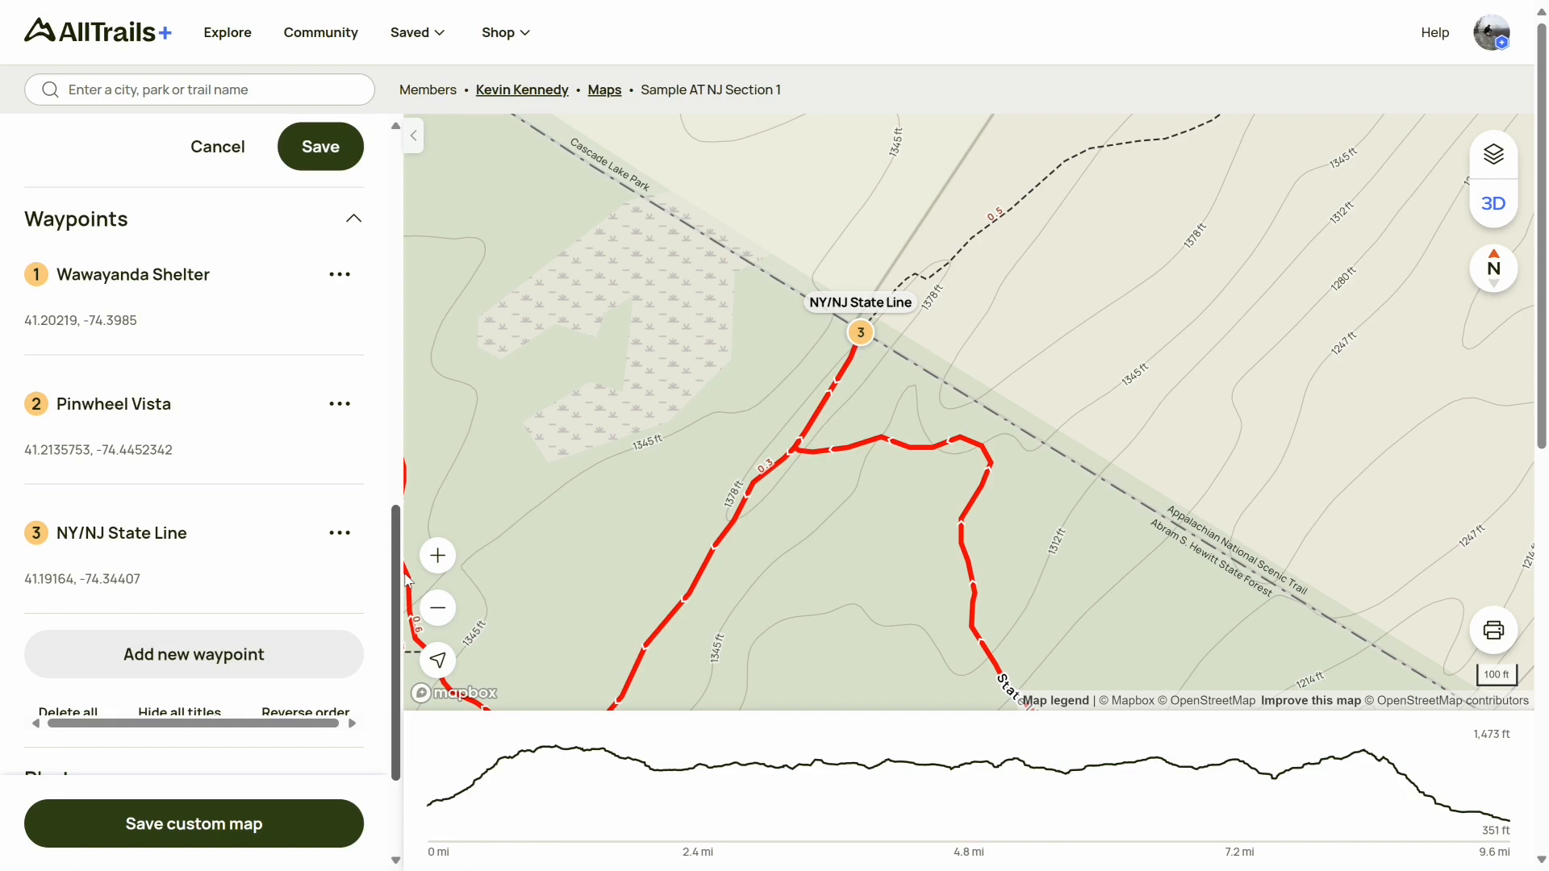
click(340, 534)
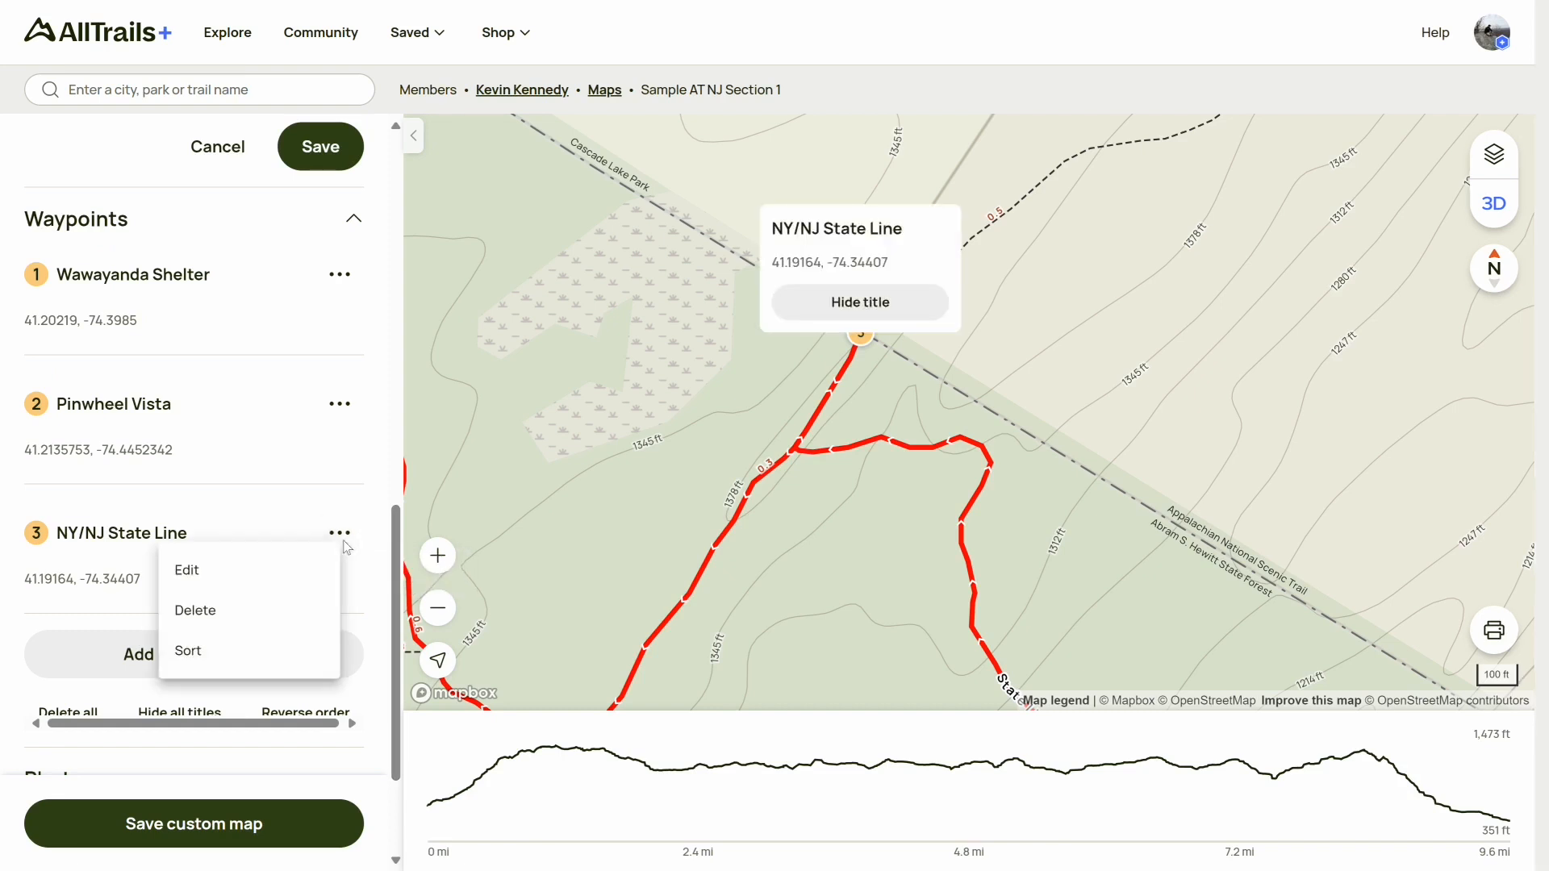
click(184, 651)
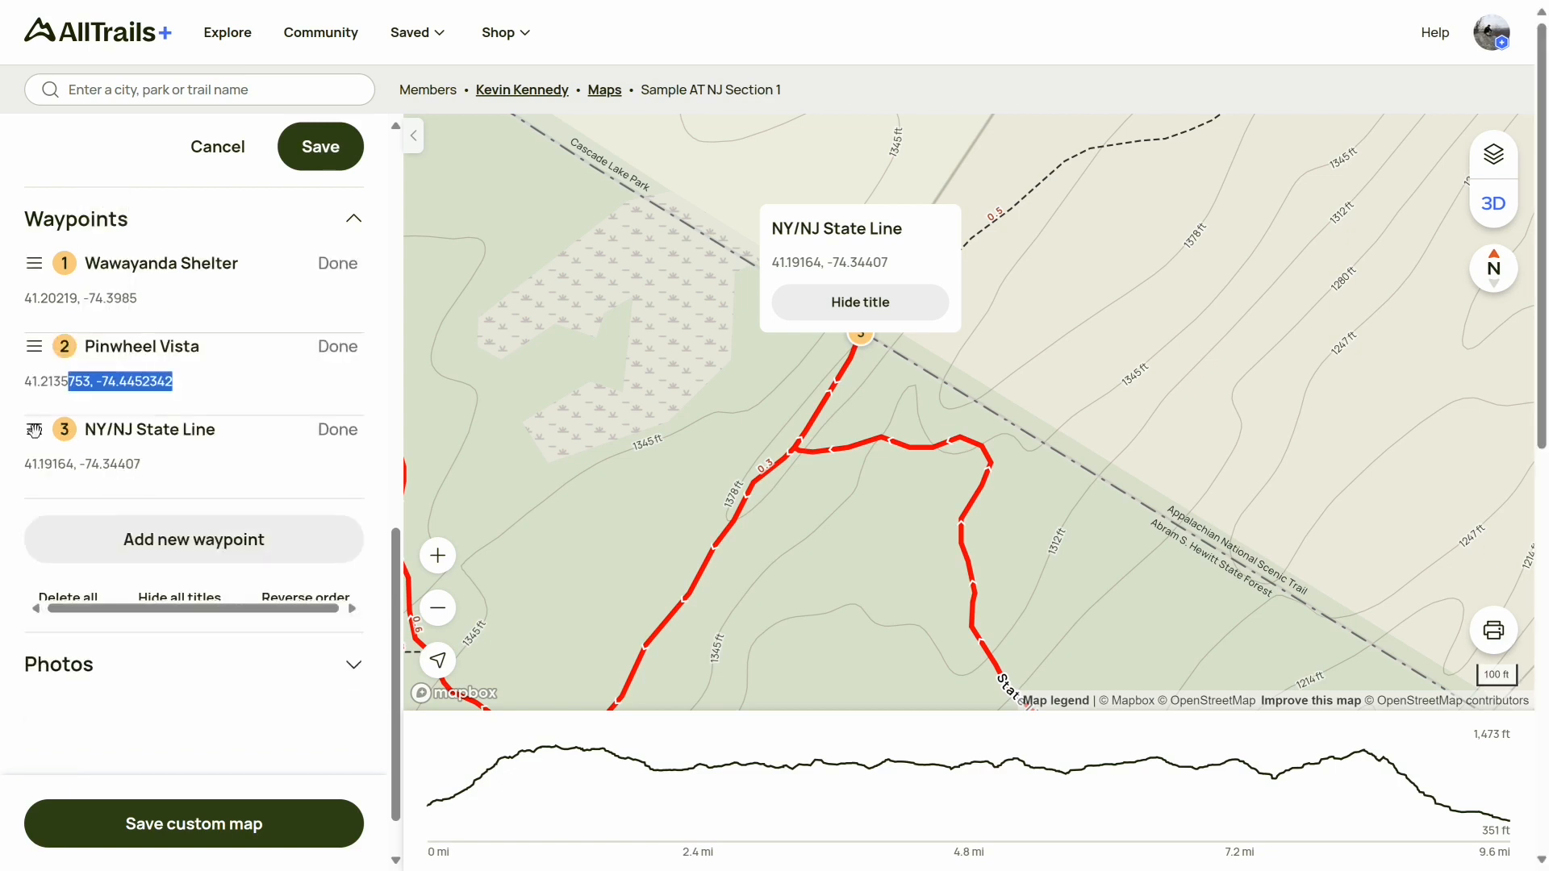
drag(34, 429, 39, 246)
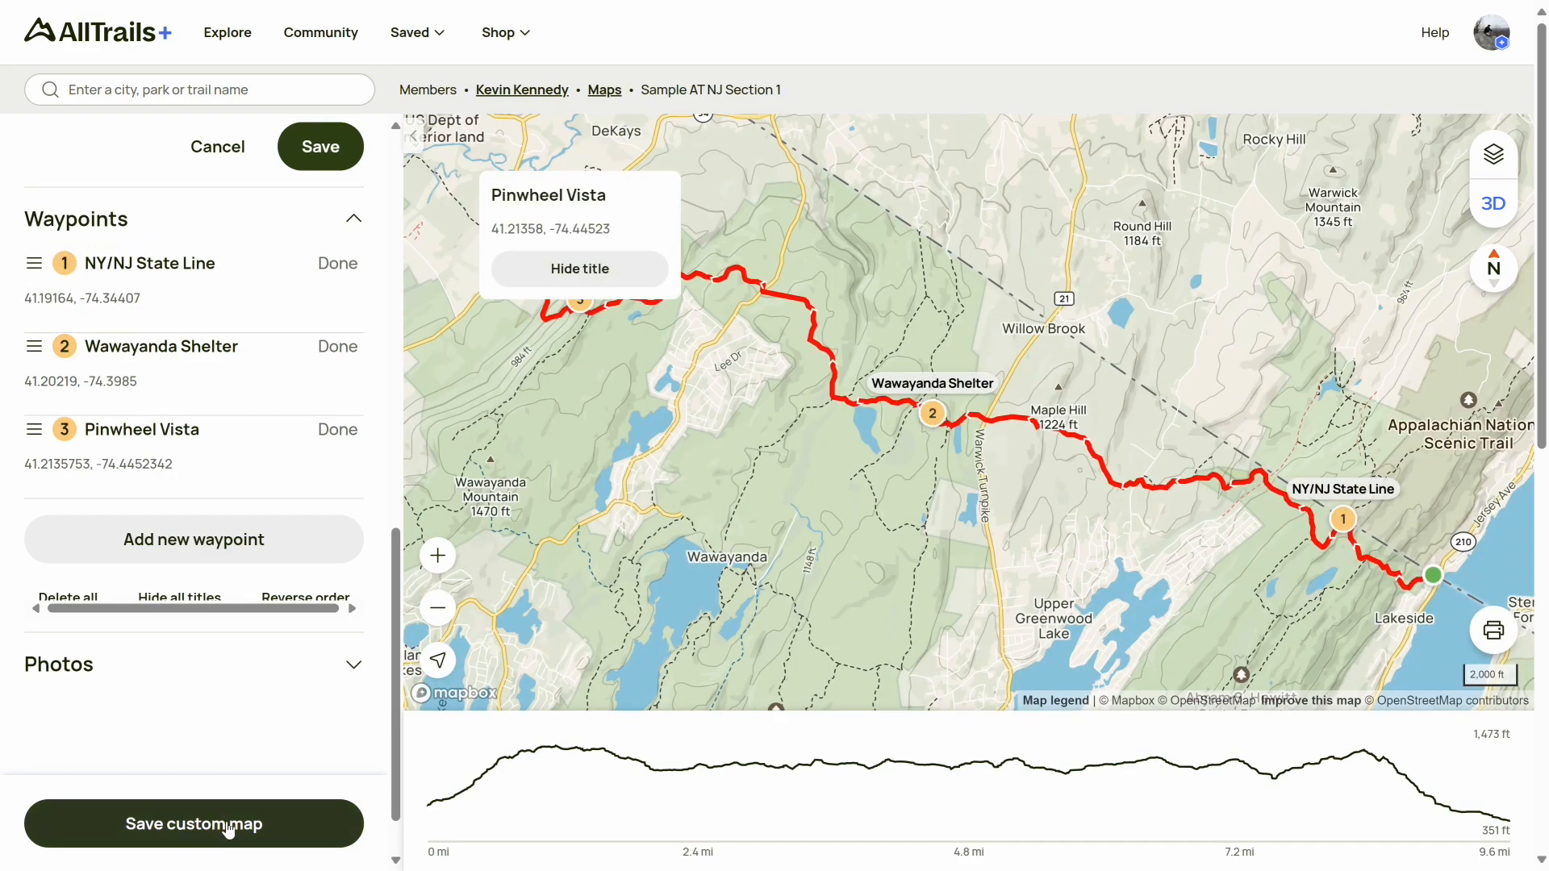
click(229, 825)
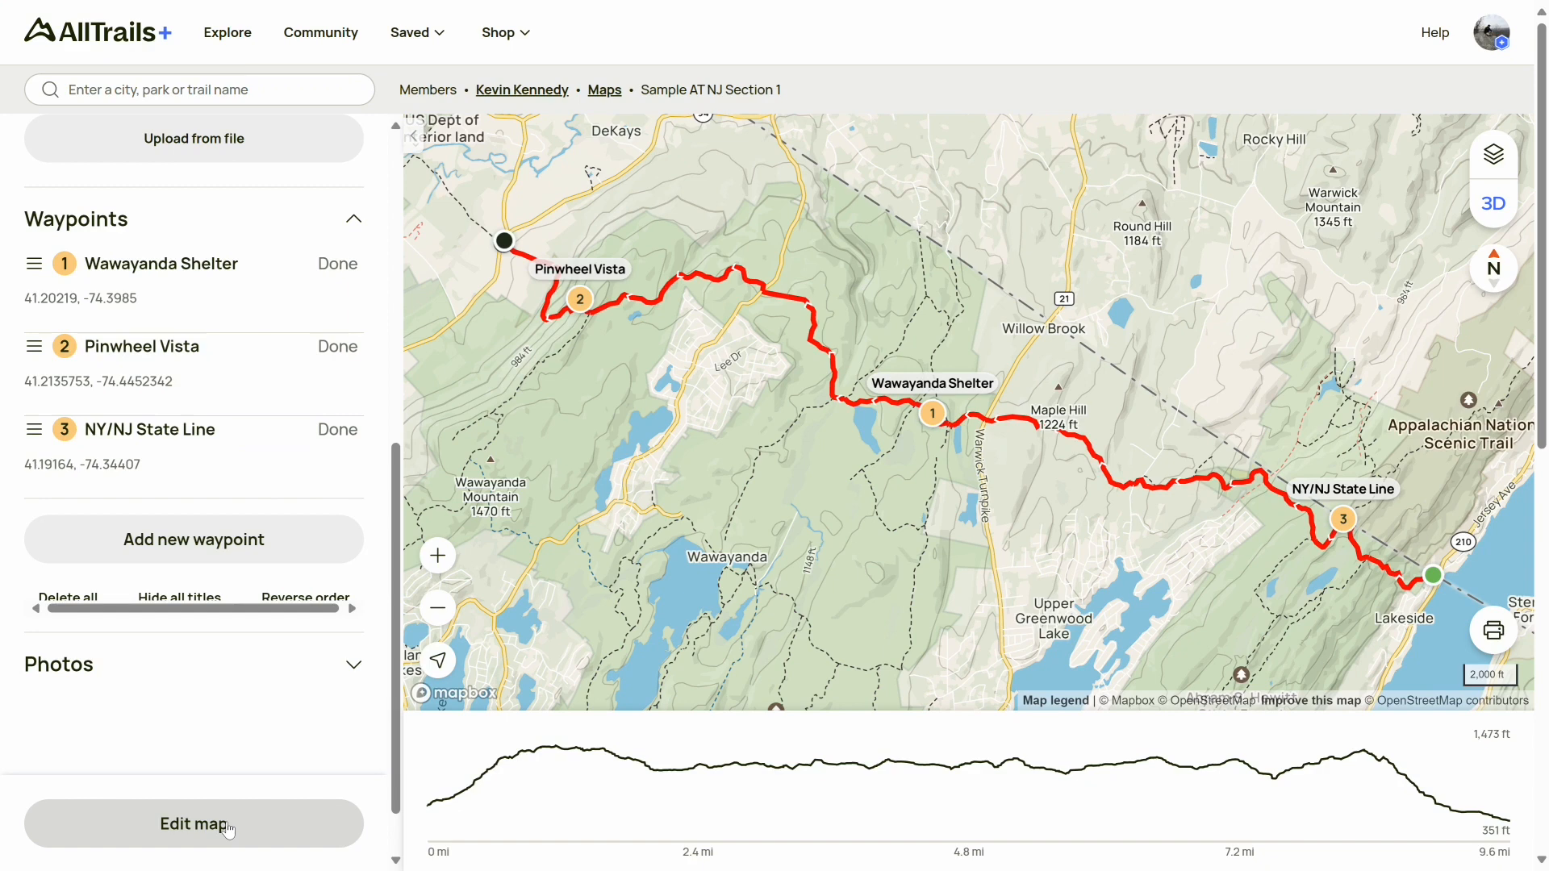
Reopen the map for editing and sort the waypoints again, moving NY/NJ State Line to first position
click(228, 829)
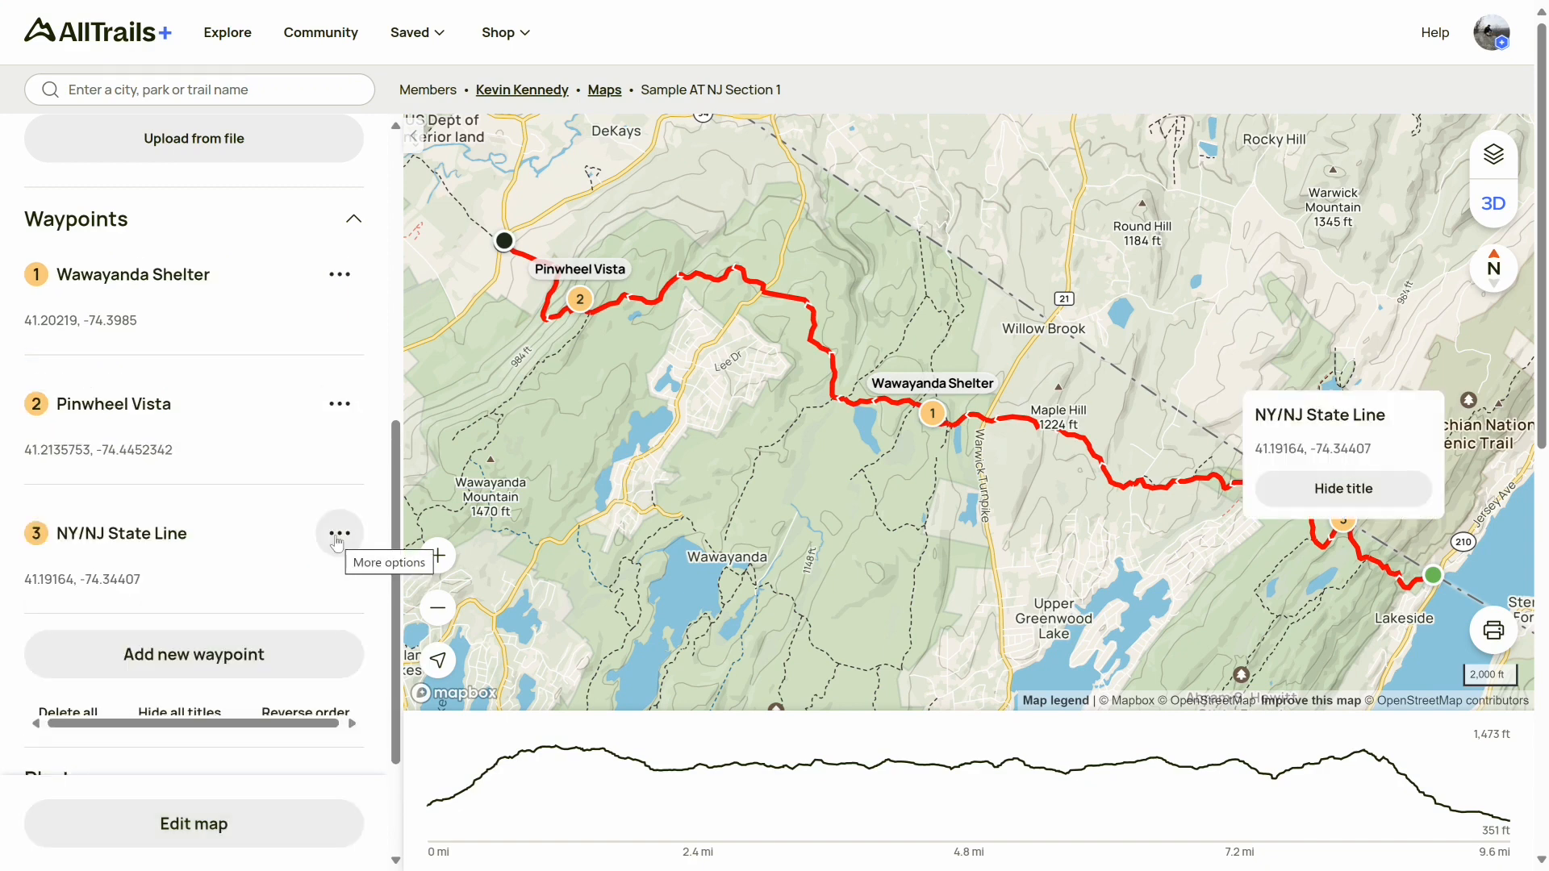
click(339, 534)
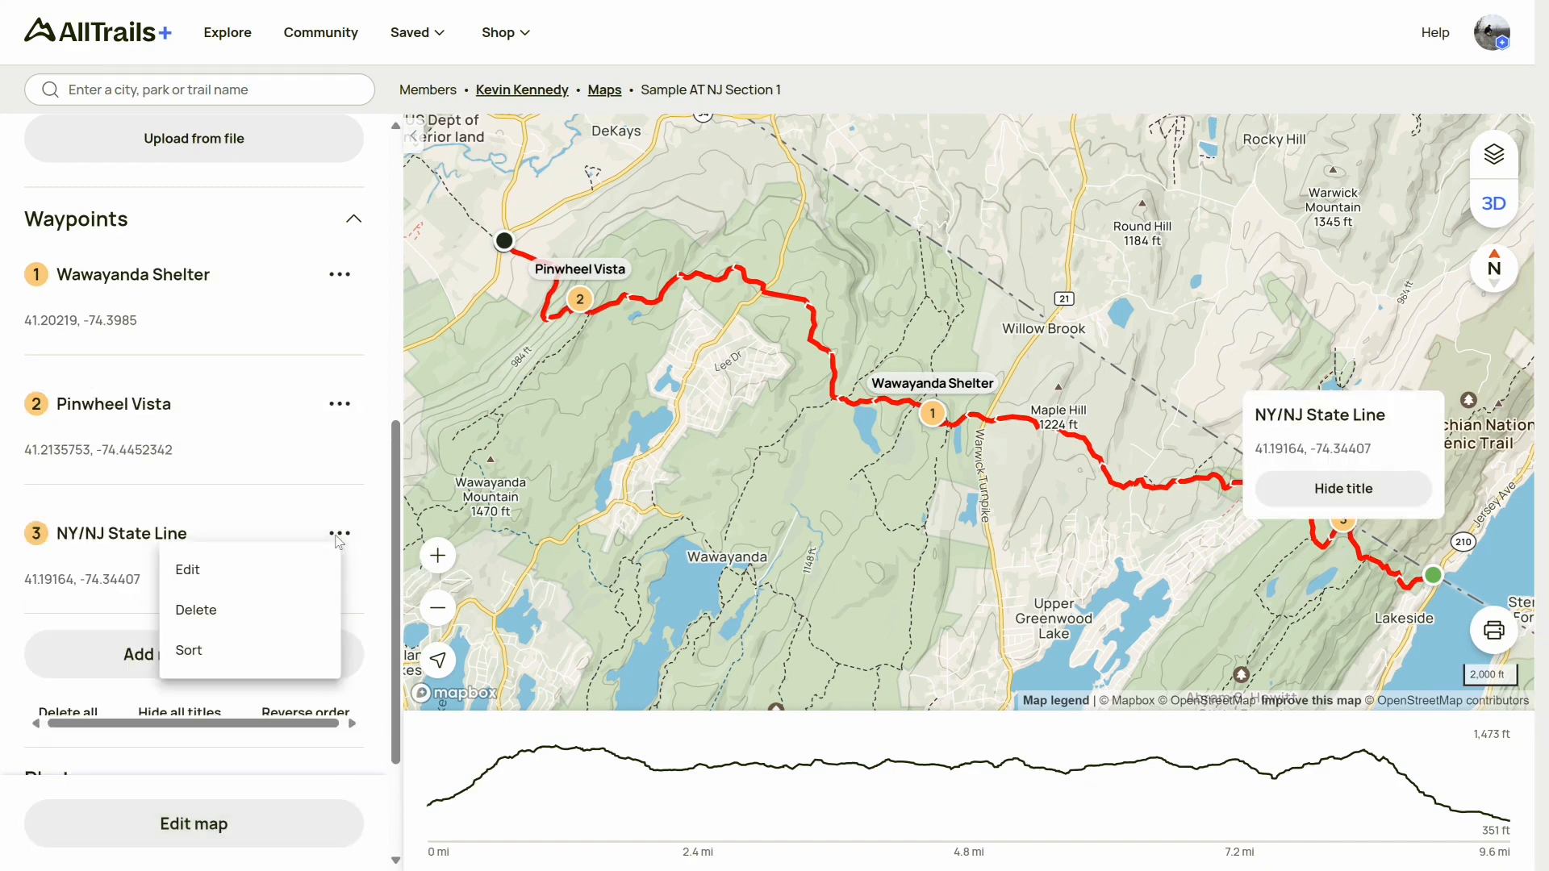
click(190, 652)
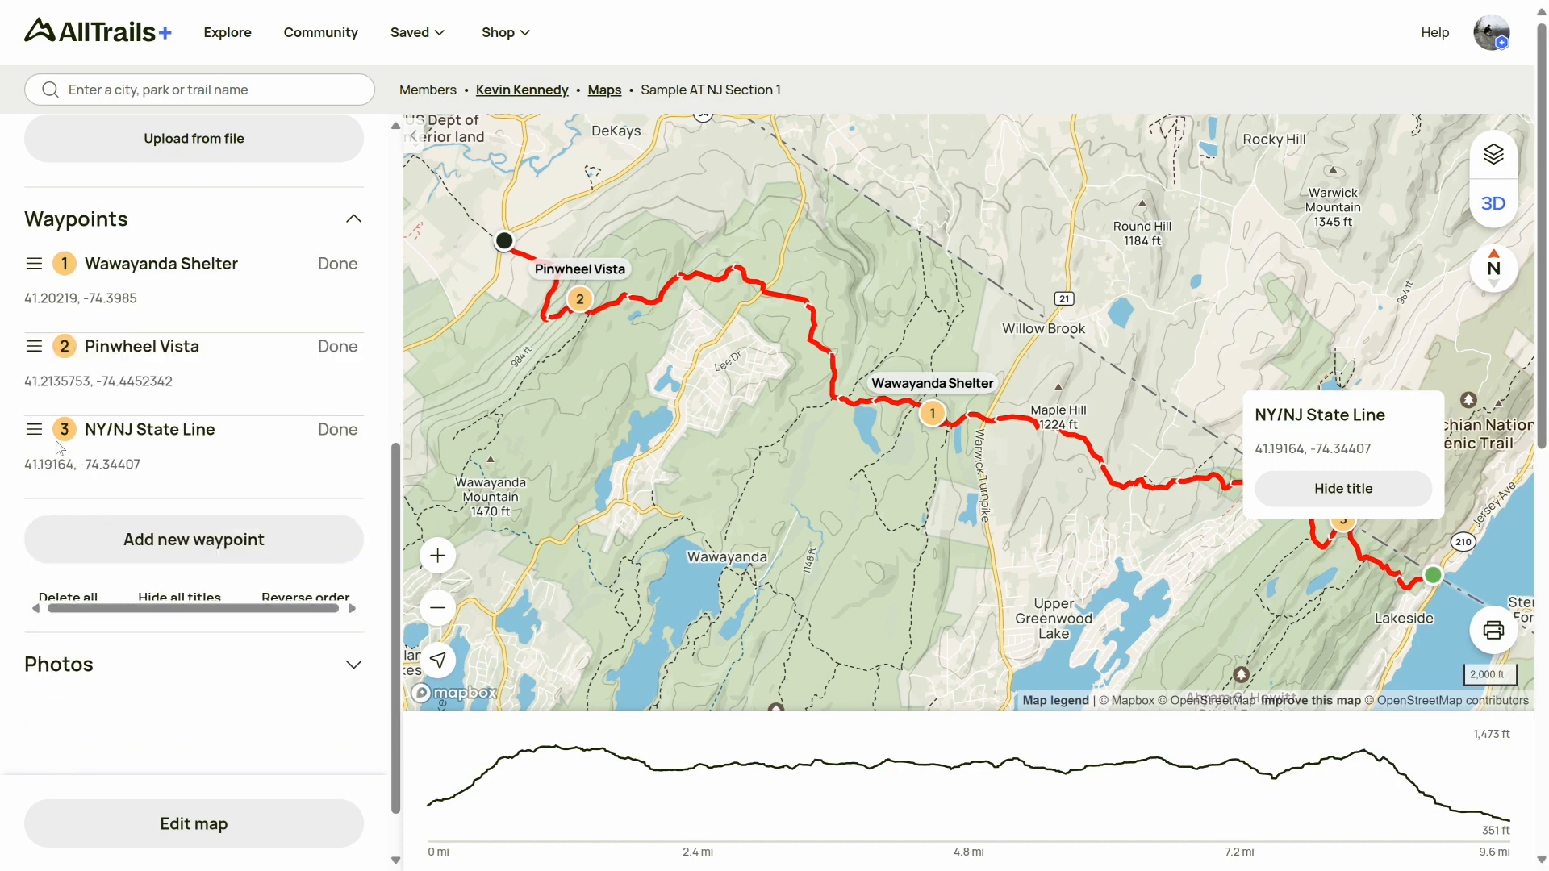
drag(33, 433, 36, 262)
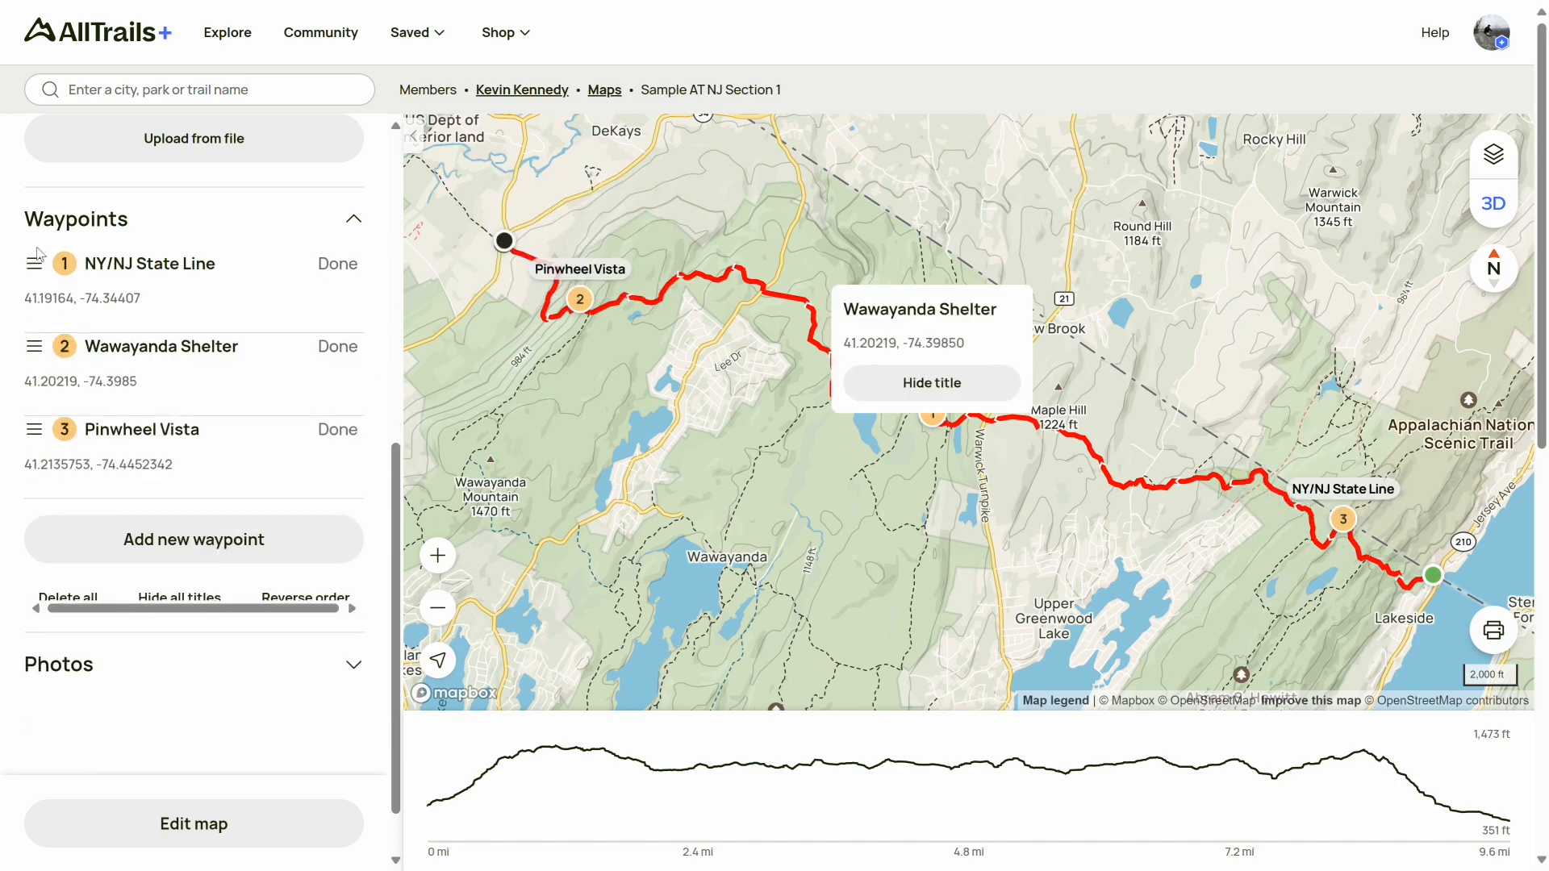
click(346, 269)
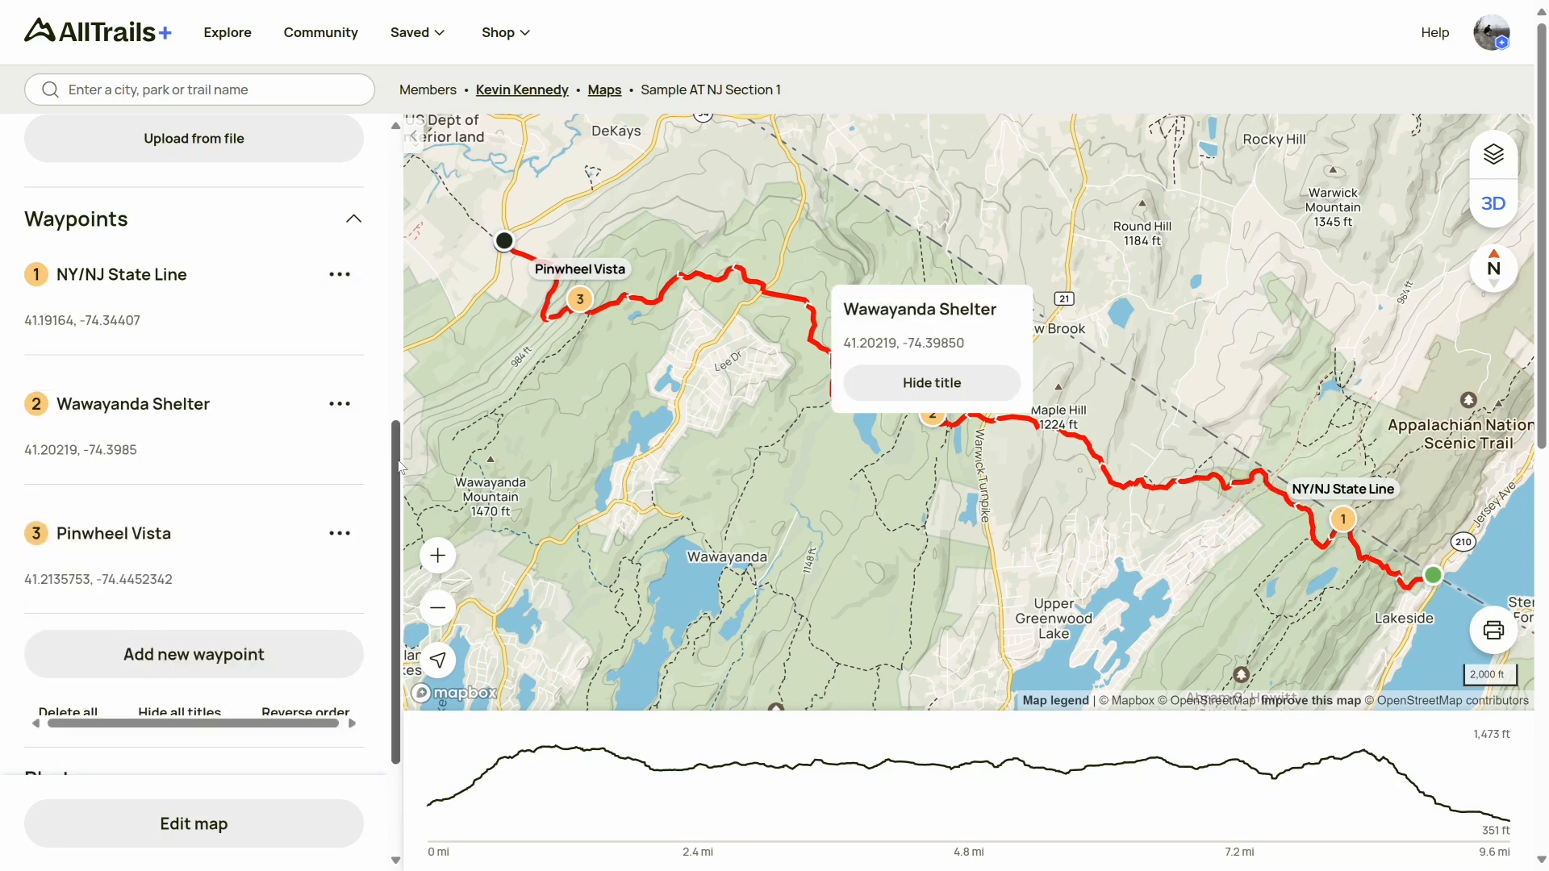
scroll(401, 466, down, 3)
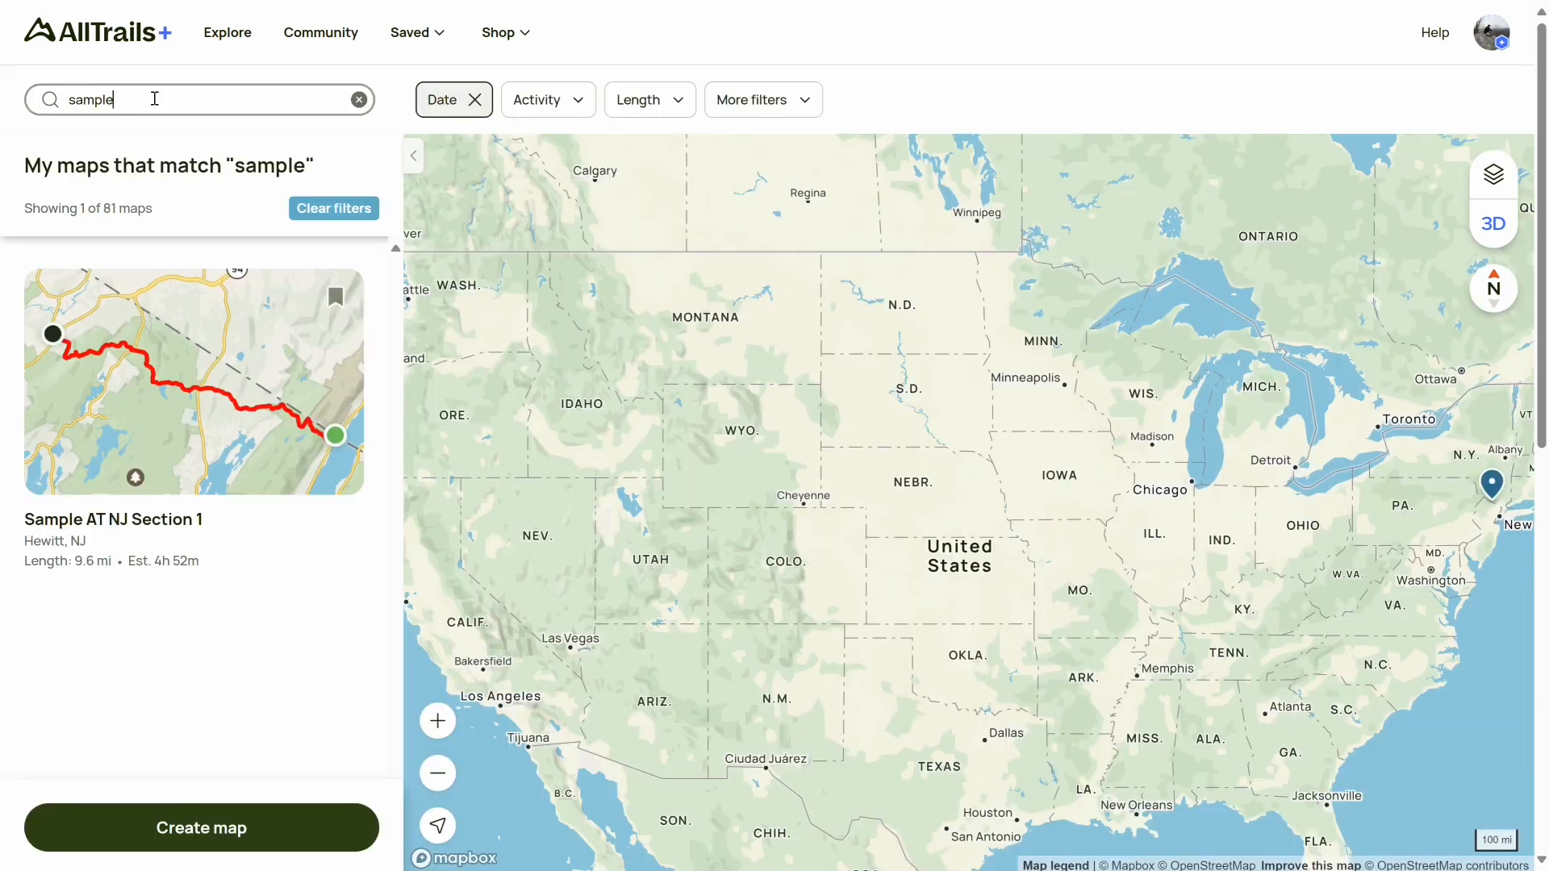